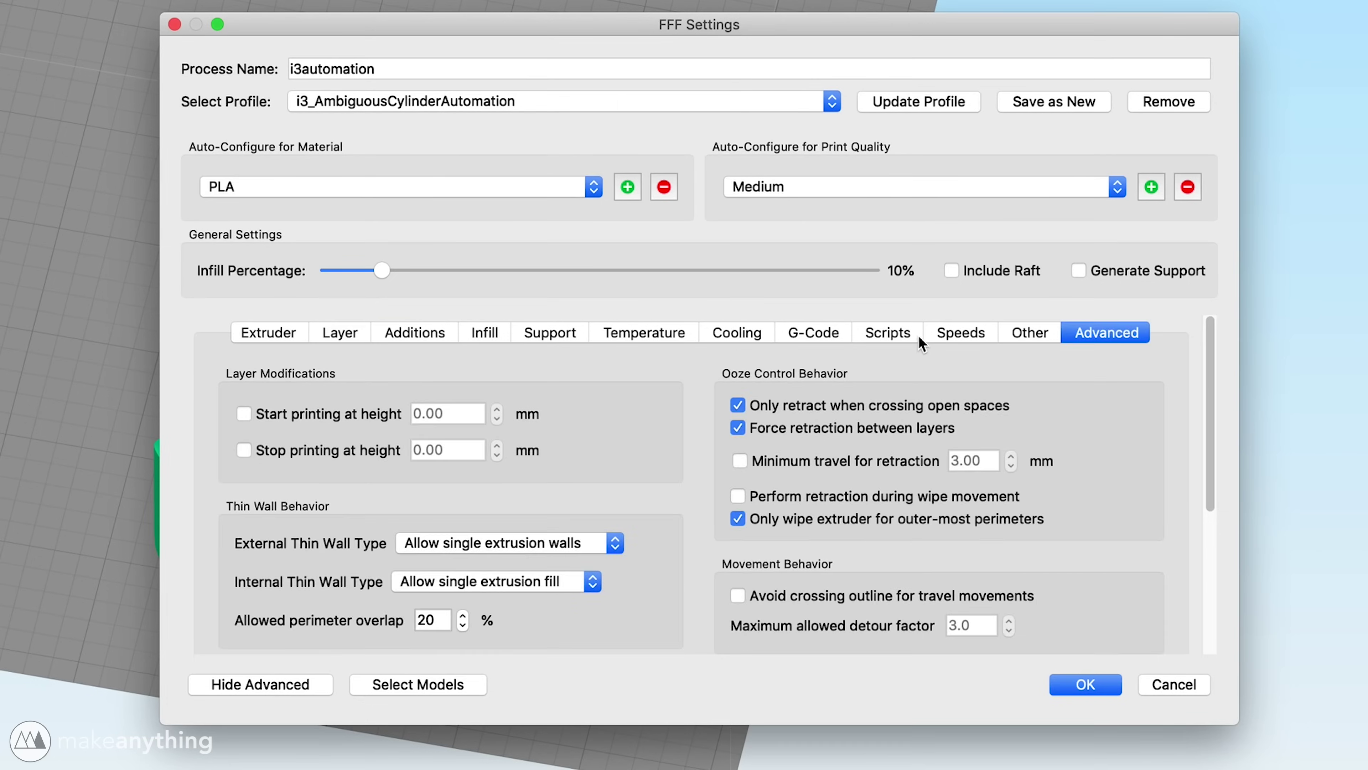
Show the Scripts section, whose starting script holds only 'G28 ; home all axes'.
{"action": "left_click", "coordinate": [905, 332]}
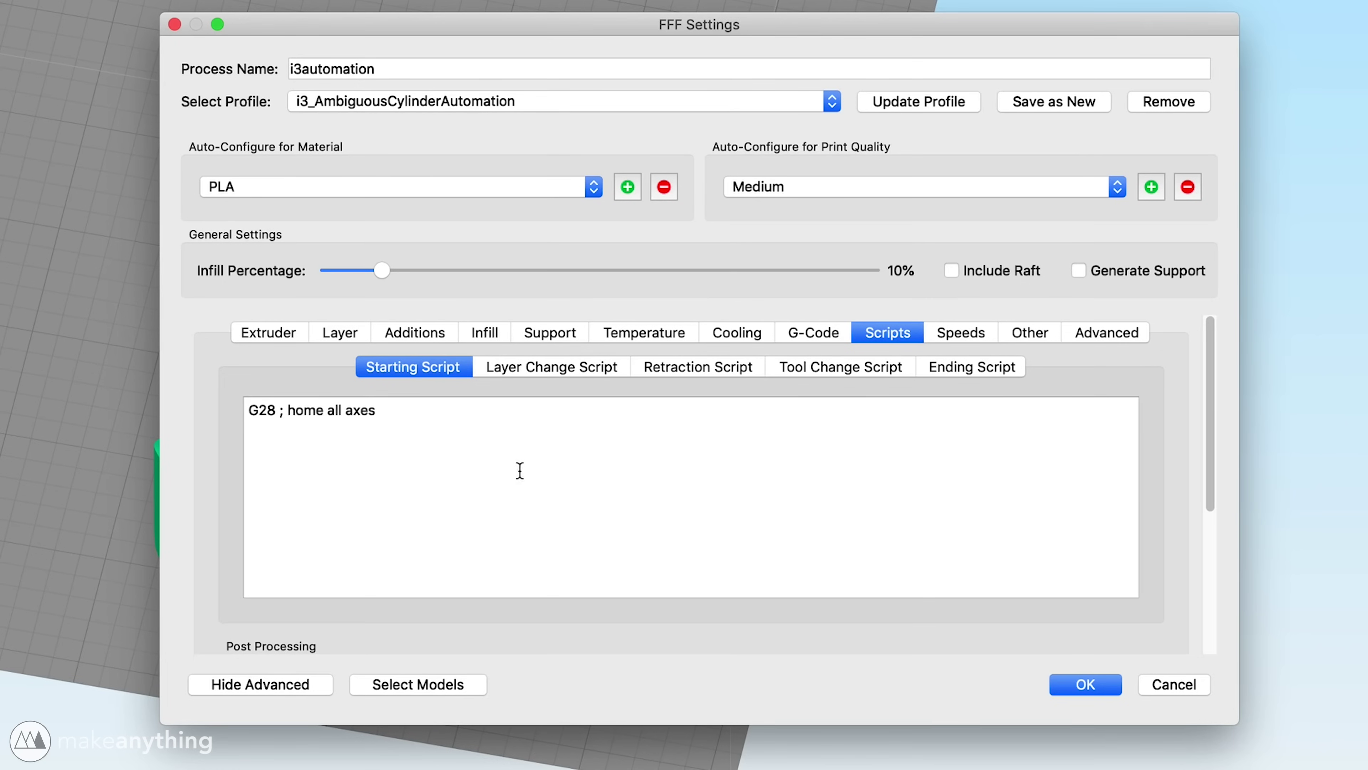
Review the ending script's M300 tones and its Y195, Y1 and Y30/Y1 eject moves at Z1.
{"action": "left_click", "coordinate": [957, 375]}
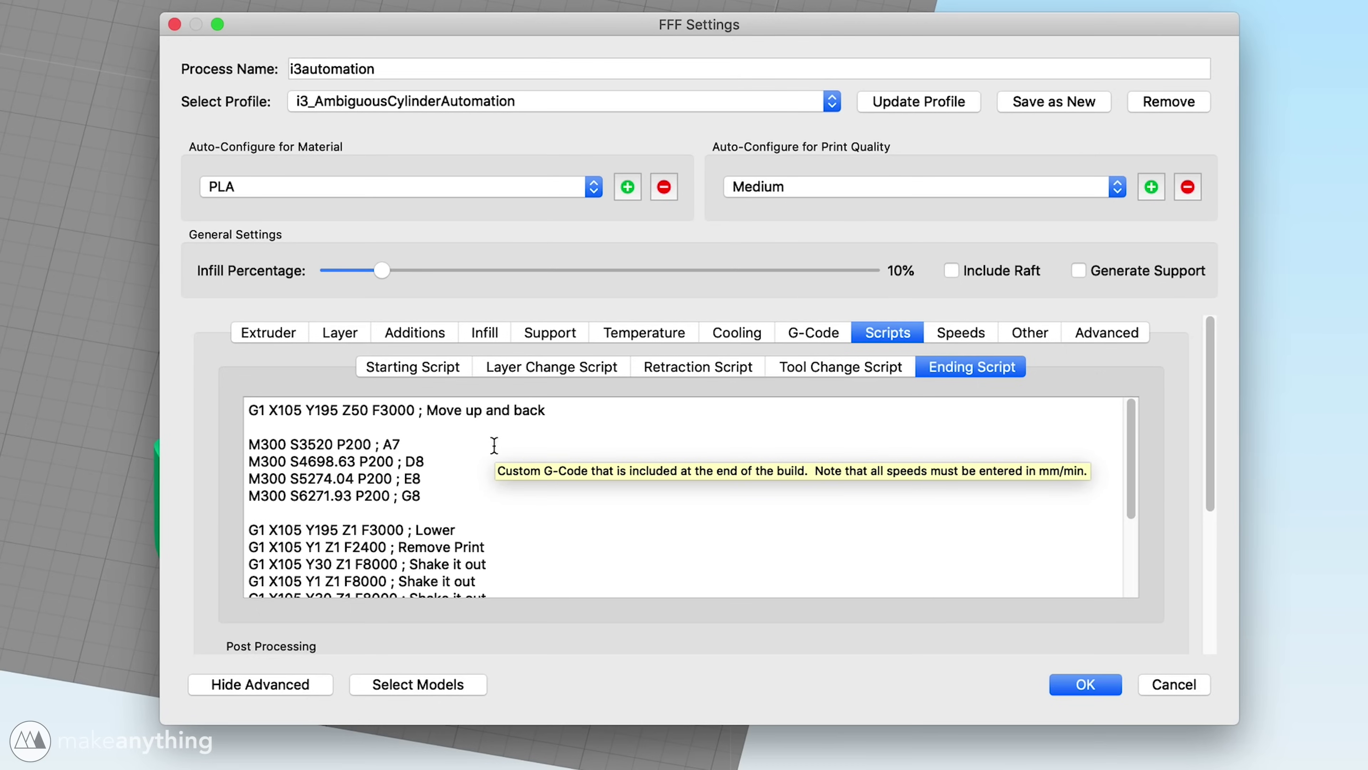
{"action": "left_click_drag", "start_coordinate": [249, 411], "coordinate": [422, 408]}
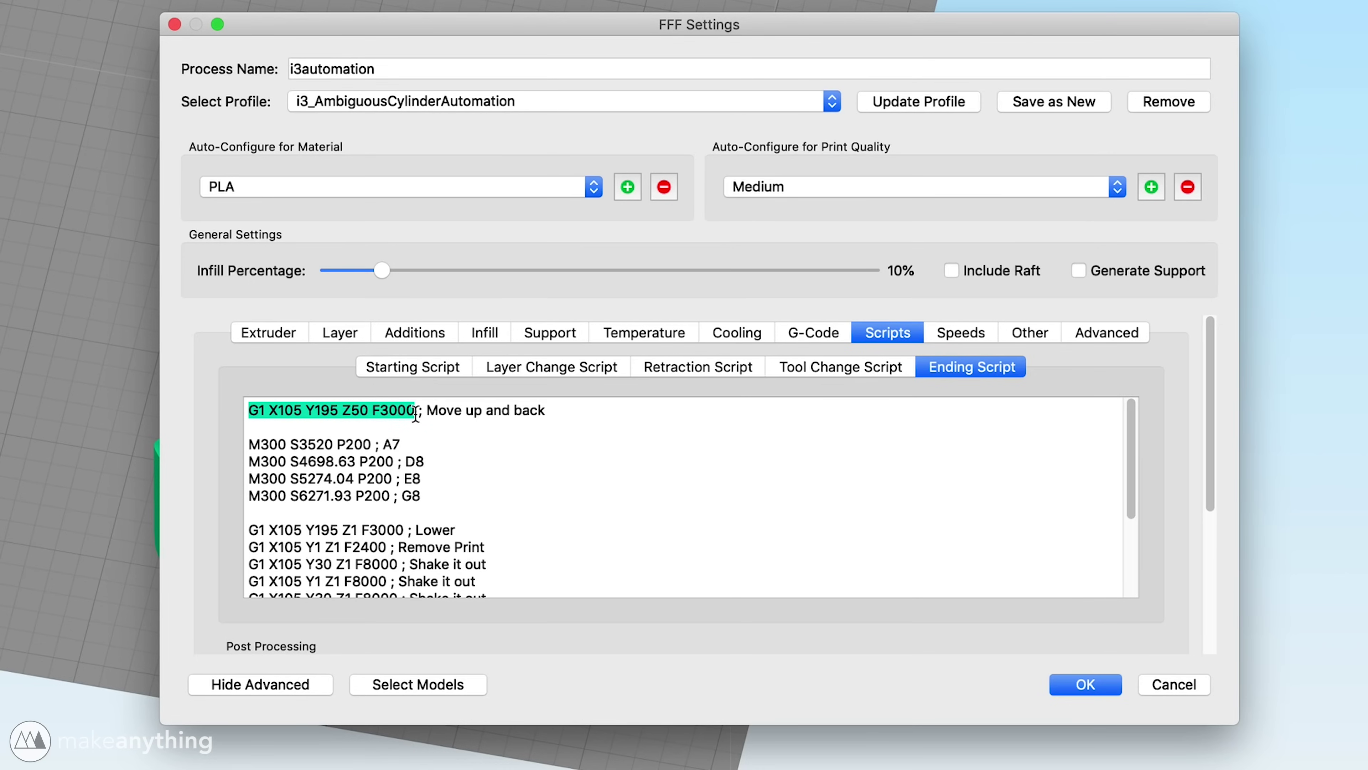
{"action": "left_click", "coordinate": [474, 436]}
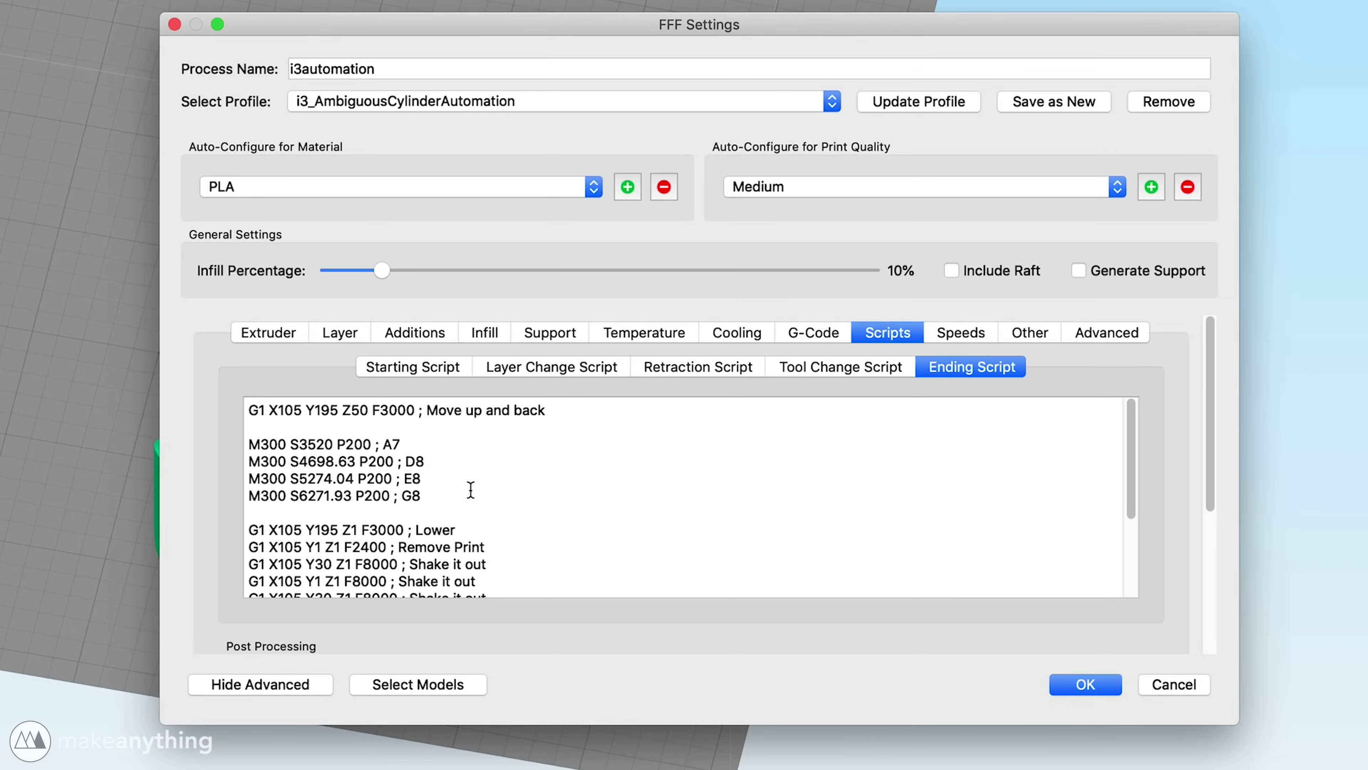
{"action": "scroll", "coordinate": [476, 489], "scroll_direction": "down", "scroll_amount": 1}
{"action": "scroll", "coordinate": [482, 495], "scroll_direction": "down", "scroll_amount": 1}
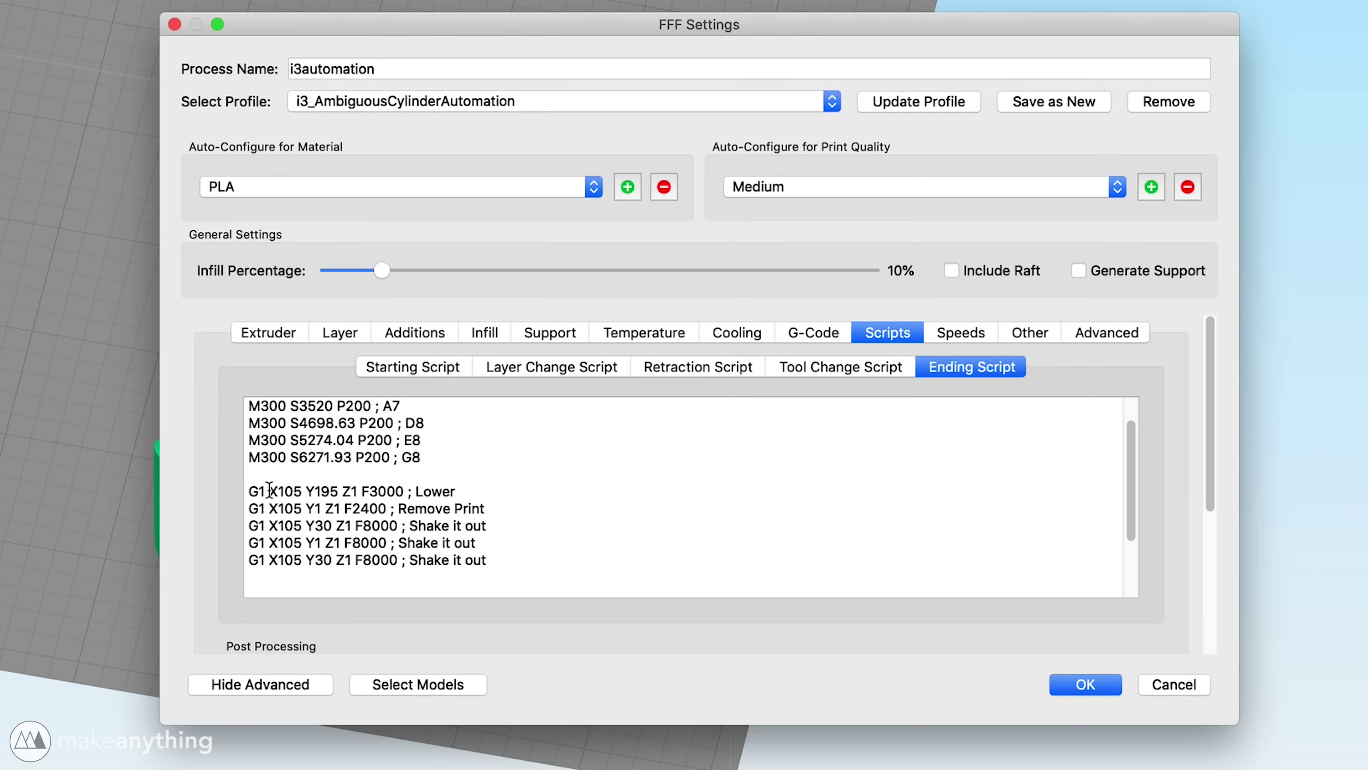
{"action": "left_click", "coordinate": [351, 490]}
Review the commented-out M106 fan-off and M104 extruder-off shutdown lines in the ending script.
{"action": "scroll", "coordinate": [466, 563], "scroll_direction": "down", "scroll_amount": 2}
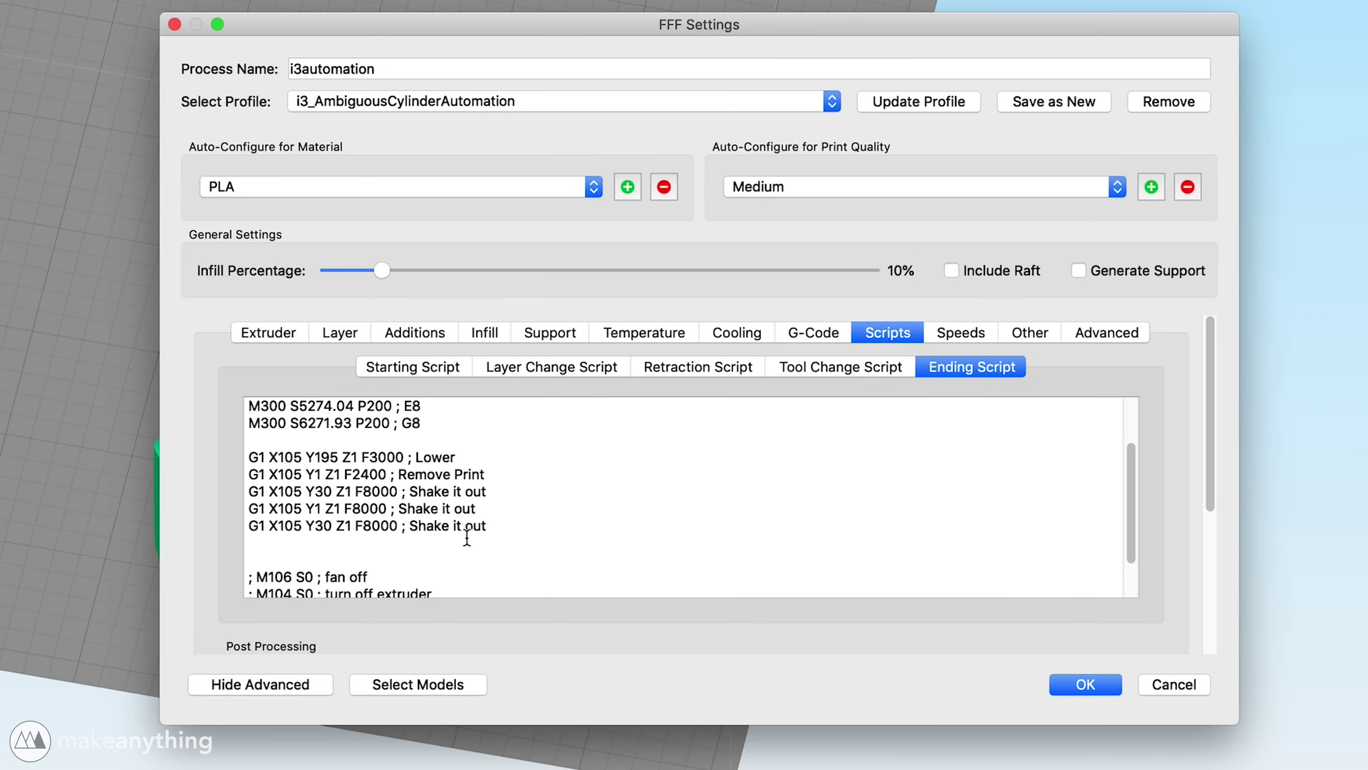
{"action": "scroll", "coordinate": [431, 501], "scroll_direction": "down", "scroll_amount": 8}
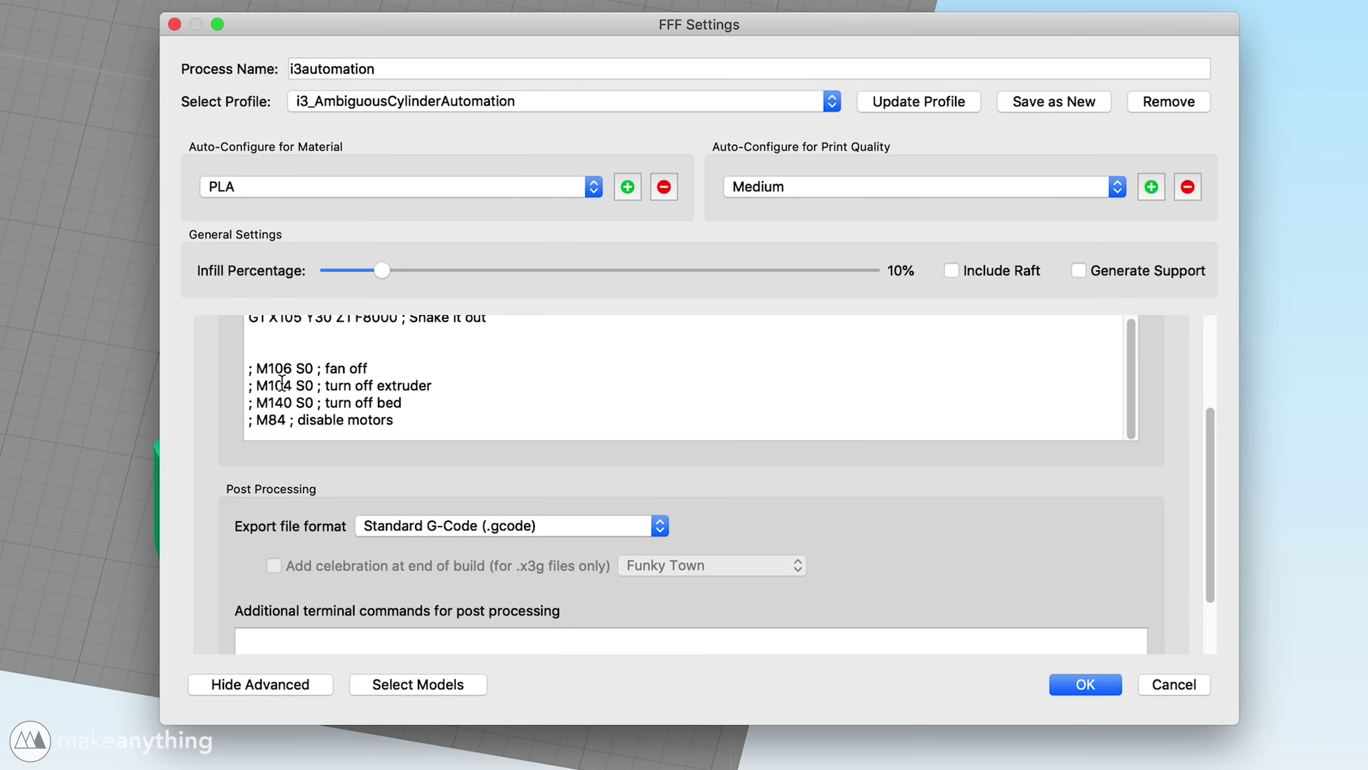
{"action": "left_click_drag", "start_coordinate": [255, 371], "coordinate": [246, 371]}
{"action": "left_click", "coordinate": [390, 373]}
{"action": "left_click_drag", "start_coordinate": [246, 369], "coordinate": [255, 369]}
{"action": "left_click", "coordinate": [283, 386]}
Accept the FFF Settings and slice the model (1 hour 6 minutes, 7.54 g).
{"action": "scroll", "coordinate": [544, 415], "scroll_direction": "up", "scroll_amount": 10}
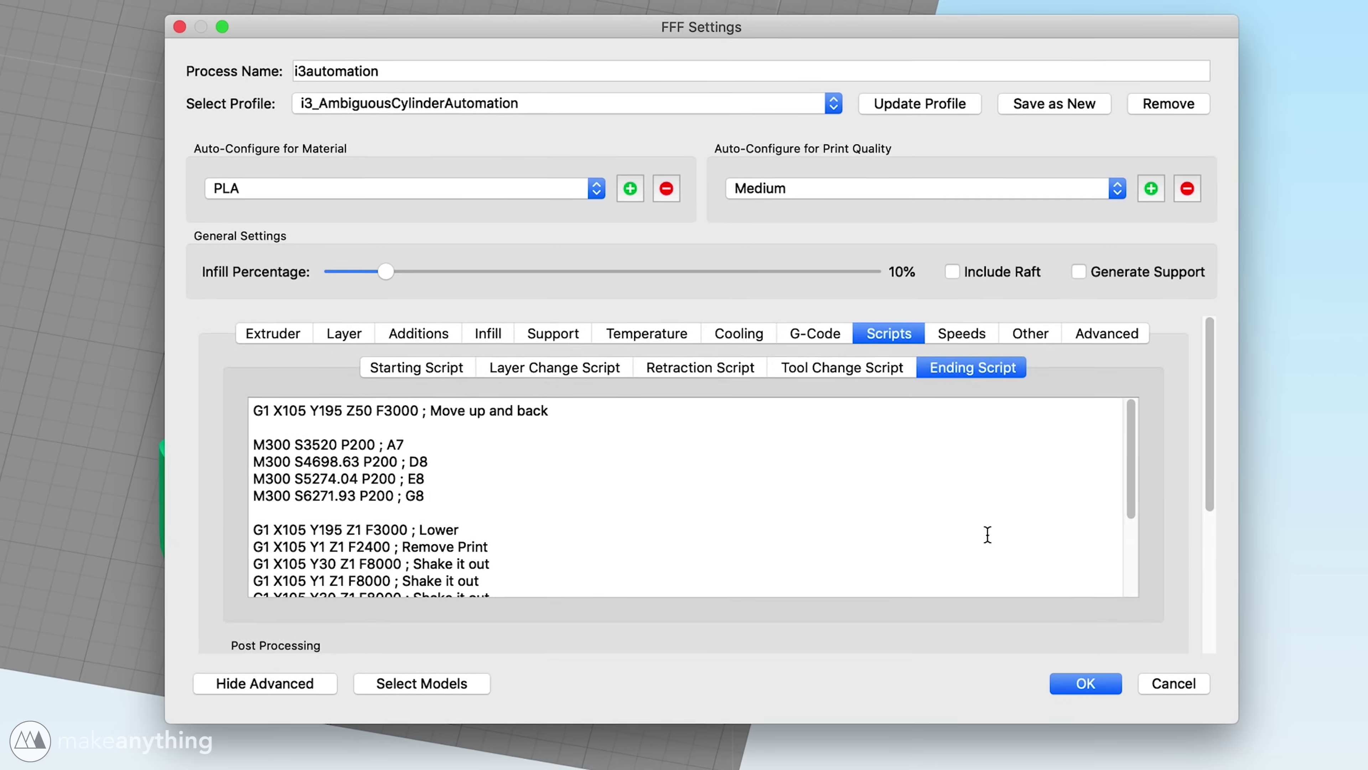
{"action": "left_click", "coordinate": [1085, 684]}
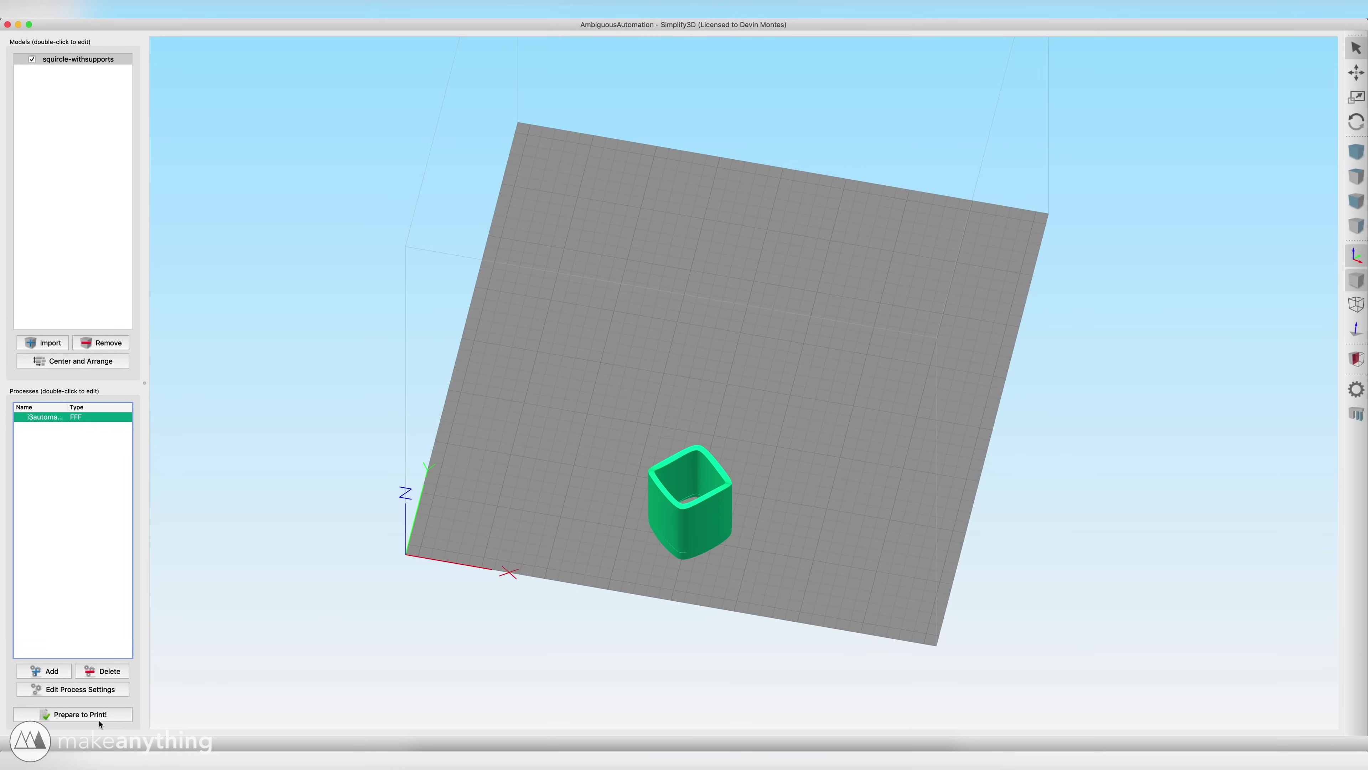
{"action": "left_click", "coordinate": [100, 715]}
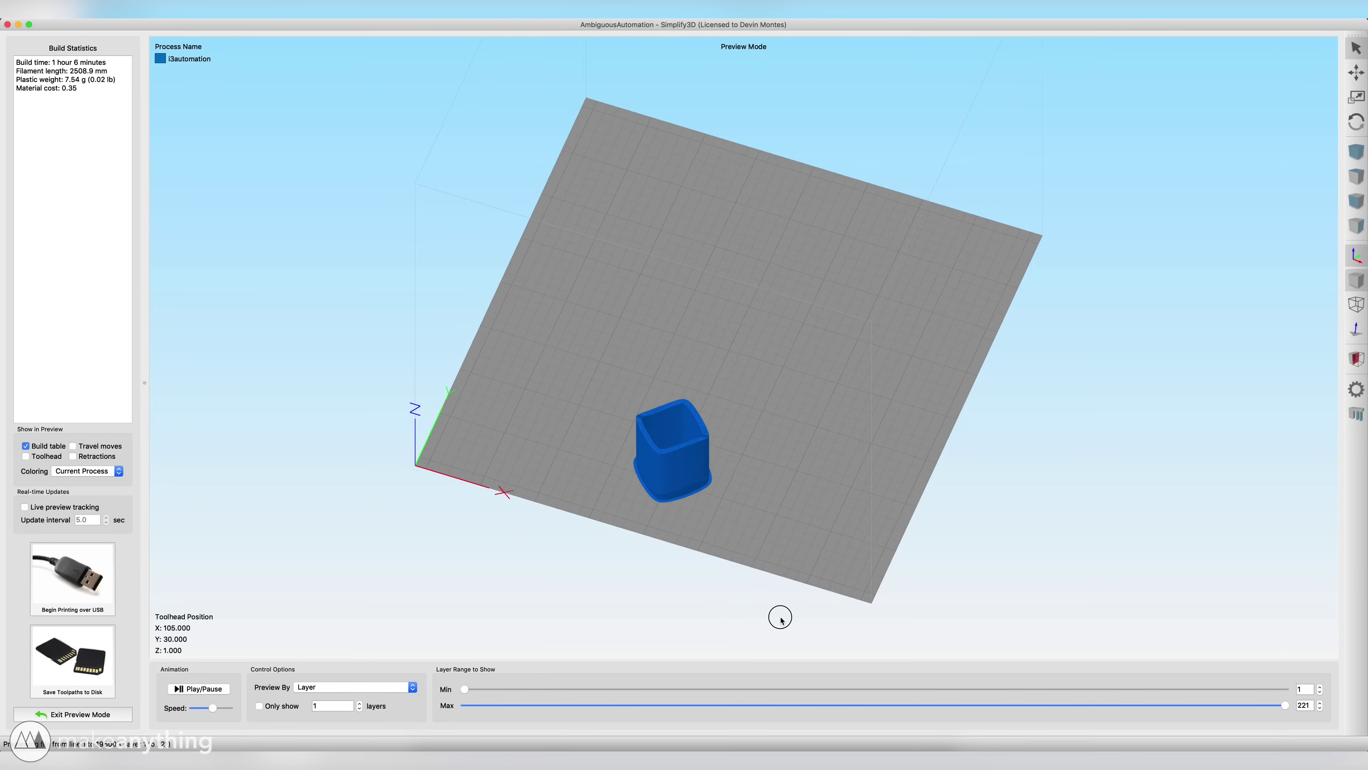
Inspect the toolpath preview up to layer 126 with travel moves shown.
{"action": "scroll", "coordinate": [781, 618], "scroll_direction": "up", "scroll_amount": 5}
{"action": "left_click", "coordinate": [482, 706]}
{"action": "left_click_drag", "start_coordinate": [485, 708], "coordinate": [1312, 734]}
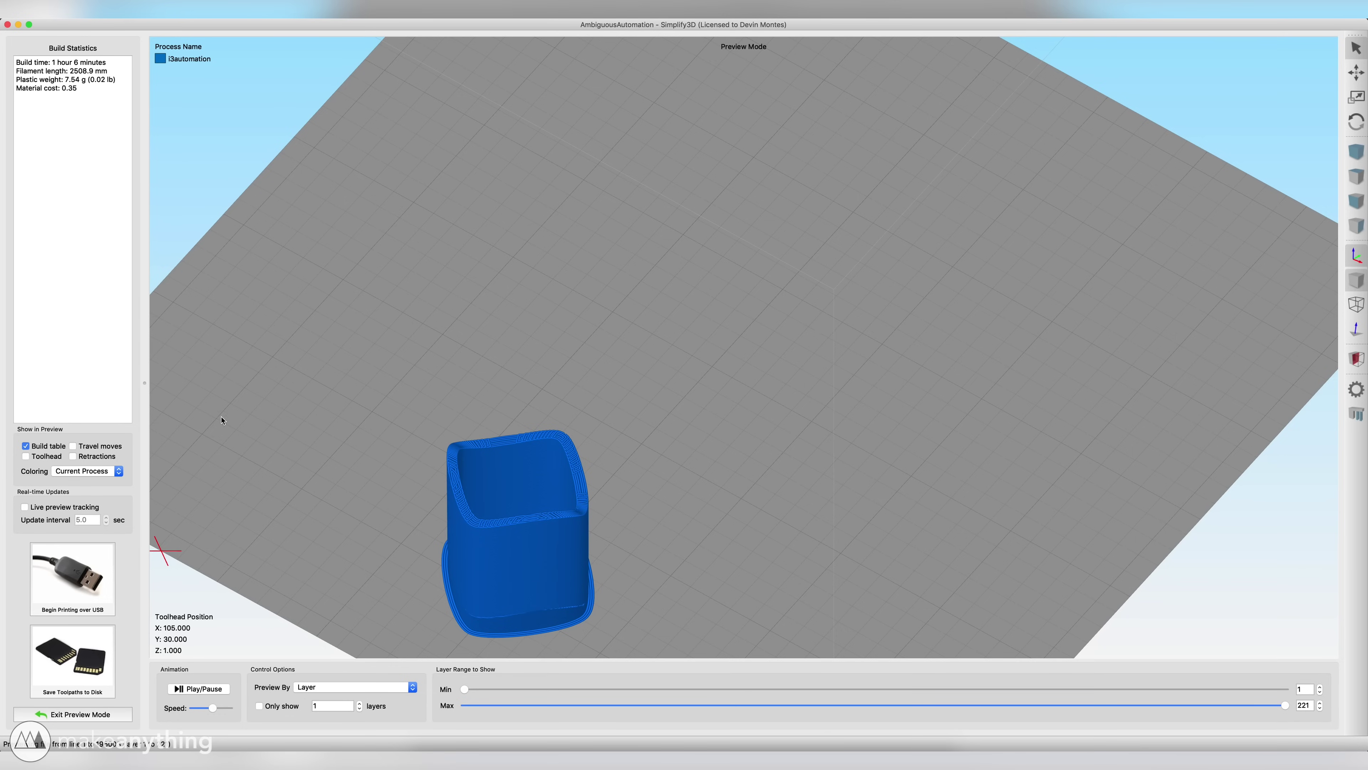
{"action": "left_click", "coordinate": [73, 445]}
{"action": "left_click_drag", "start_coordinate": [377, 540], "coordinate": [237, 444]}
{"action": "left_click_drag", "start_coordinate": [1143, 241], "coordinate": [1135, 397]}
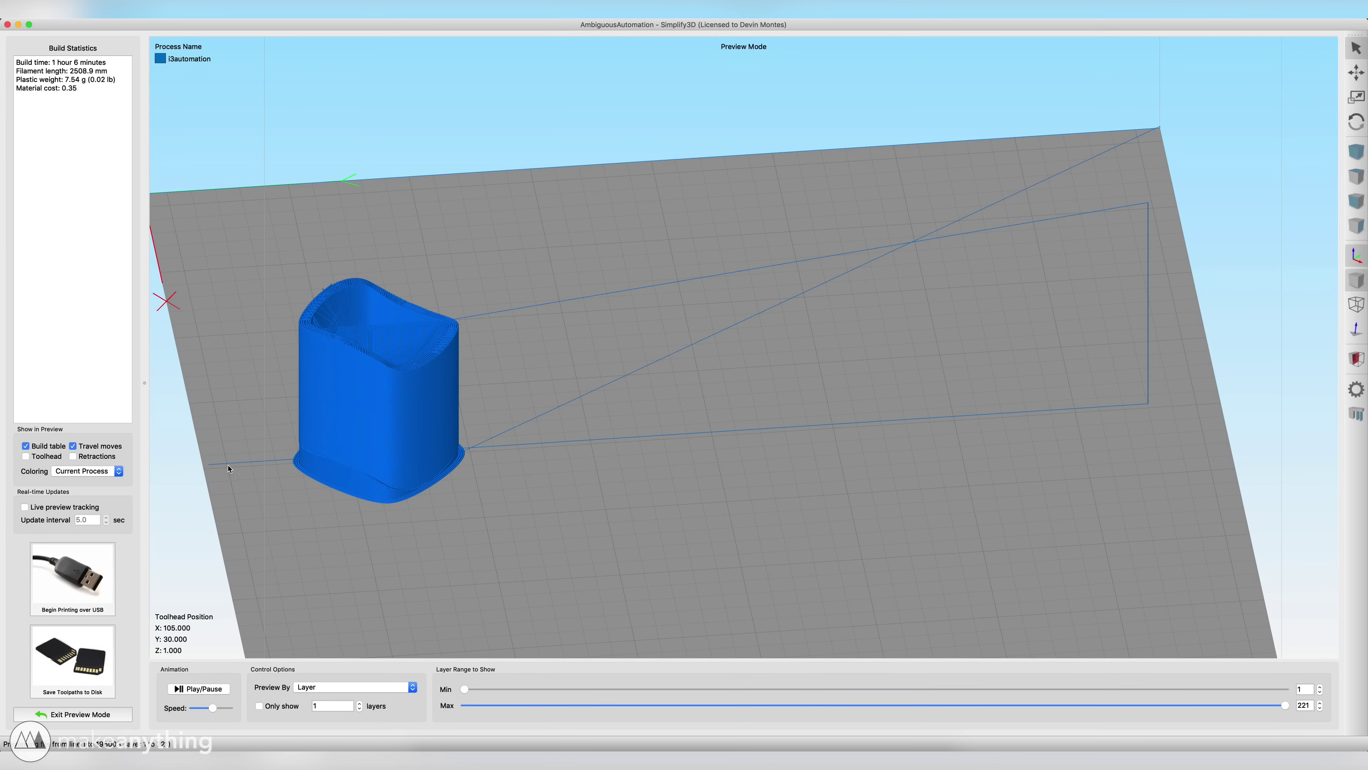
{"action": "left_click_drag", "start_coordinate": [225, 469], "coordinate": [403, 609]}
Save the toolpaths to the I3 MEGA card as AMBI-1.gcode and exit the preview.
{"action": "left_click", "coordinate": [85, 670]}
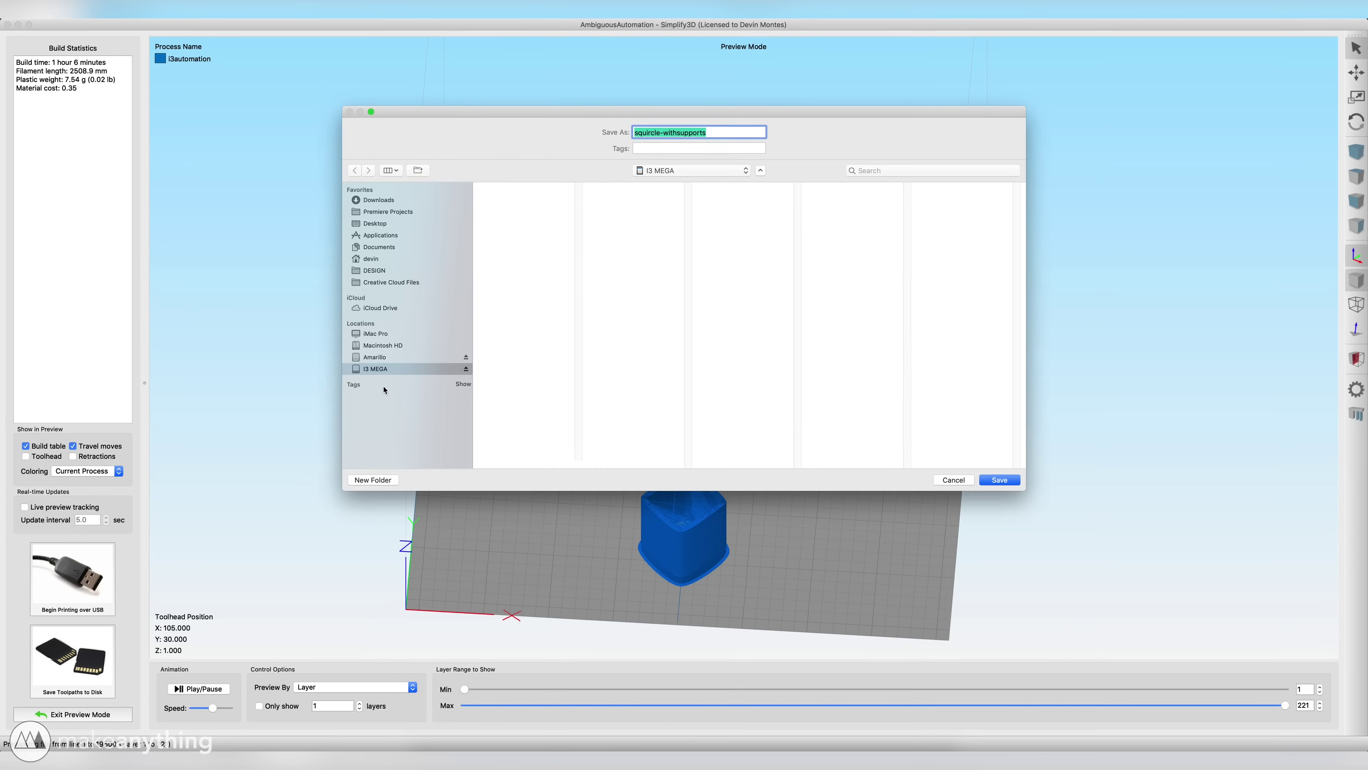
{"action": "type", "text": "AMBI-1"}
{"action": "key", "text": "Return"}
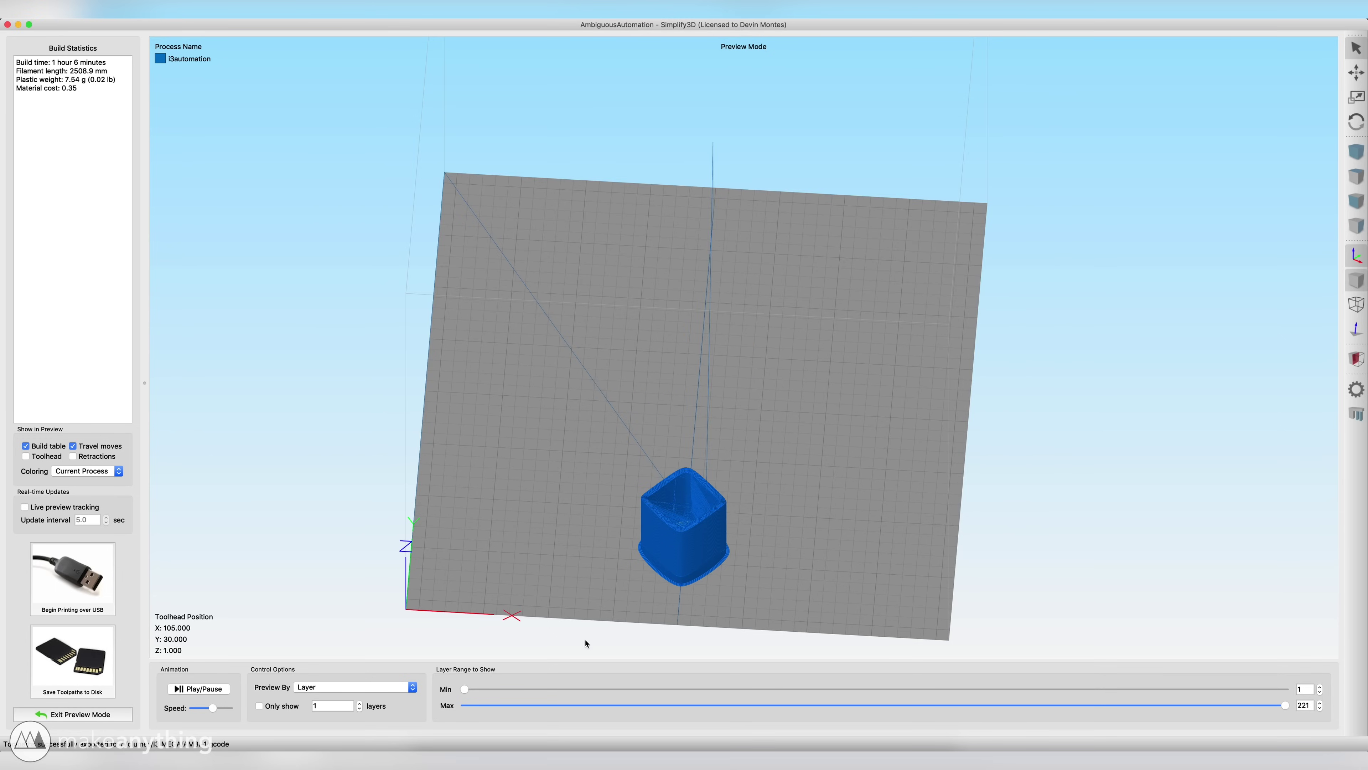
{"action": "left_click", "coordinate": [76, 714]}
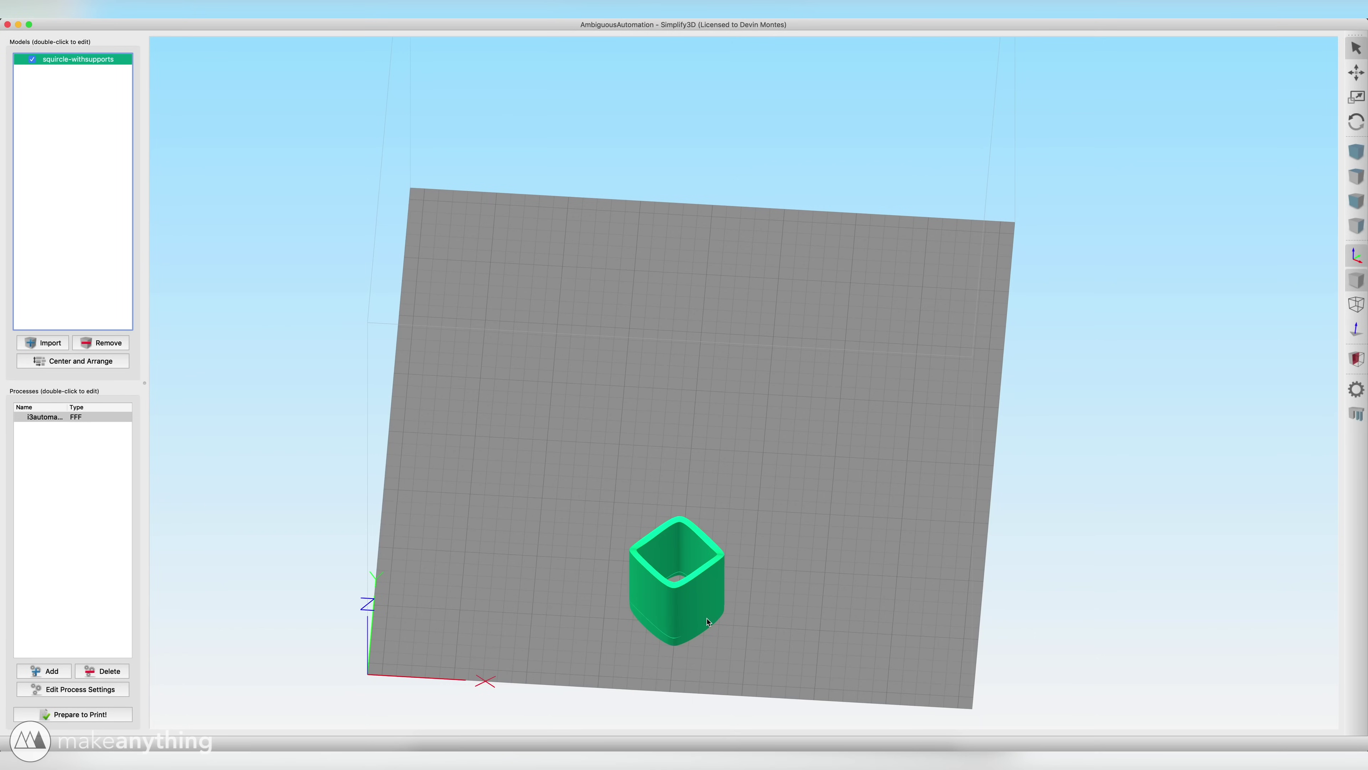
Move the model up the bed, slice it, and save it as AMBI-2.gcode.
{"action": "left_click_drag", "start_coordinate": [697, 629], "coordinate": [693, 526]}
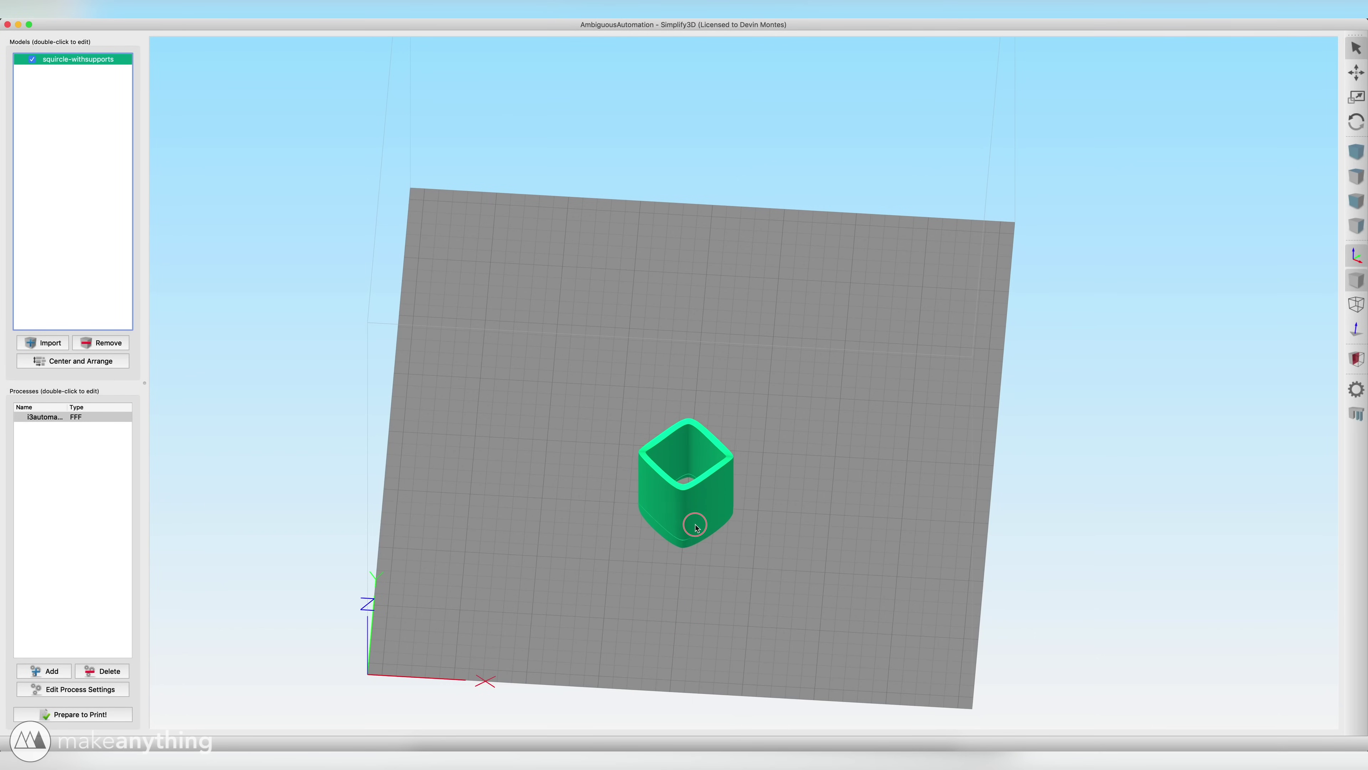
{"action": "left_click", "coordinate": [71, 716]}
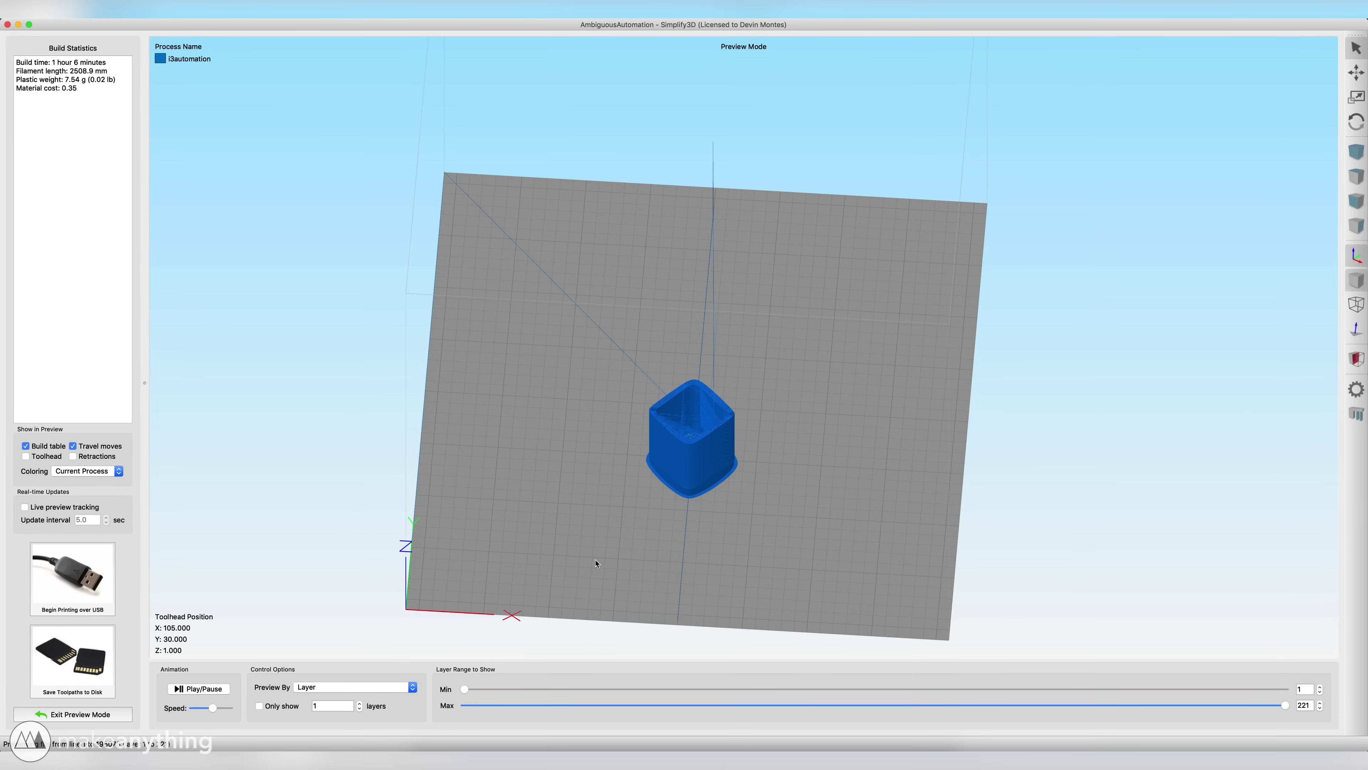
{"action": "left_click", "coordinate": [73, 661]}
{"action": "type", "text": "AMBI-2"}
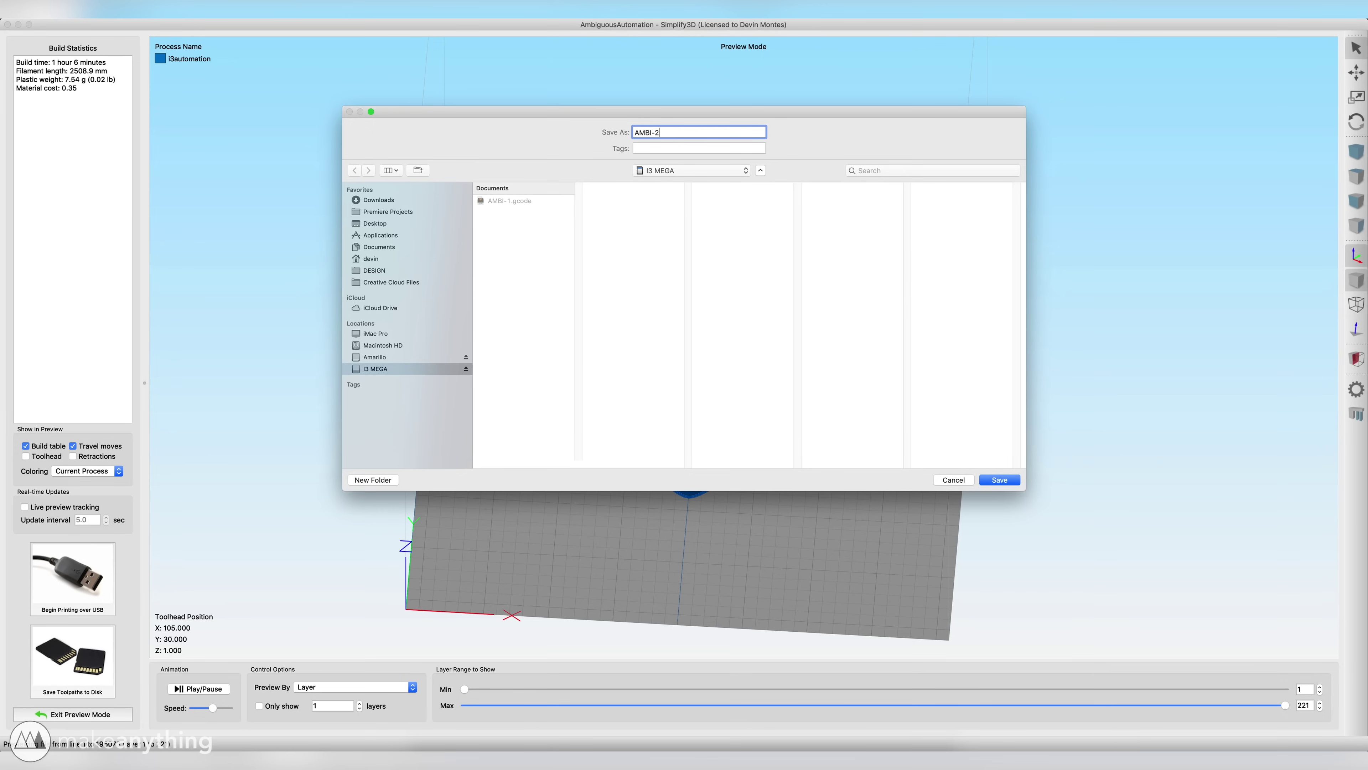
{"action": "key", "text": "Return"}
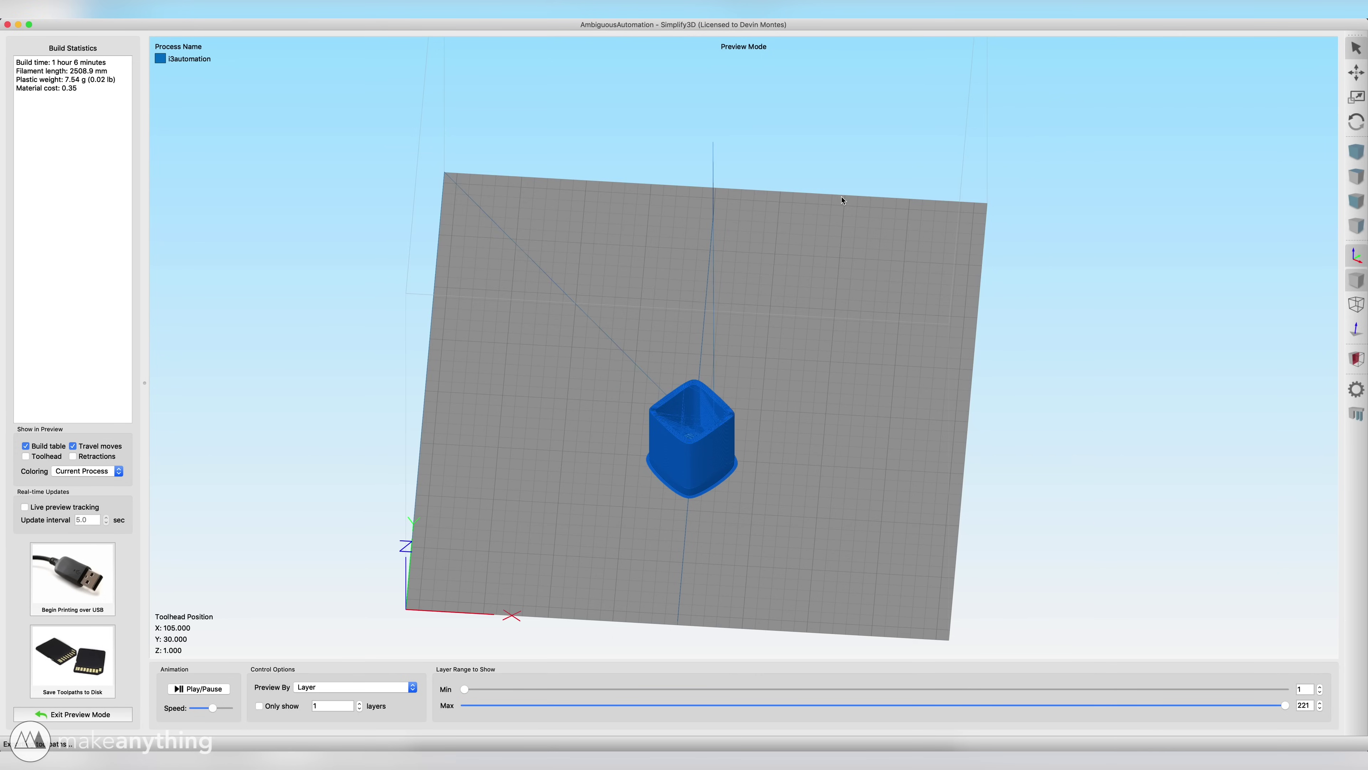
Move the model farther up, slice it, and save it as AMBI-3.gcode.
{"action": "left_click", "coordinate": [107, 714]}
{"action": "left_click_drag", "start_coordinate": [711, 491], "coordinate": [719, 385]}
{"action": "left_click", "coordinate": [125, 709]}
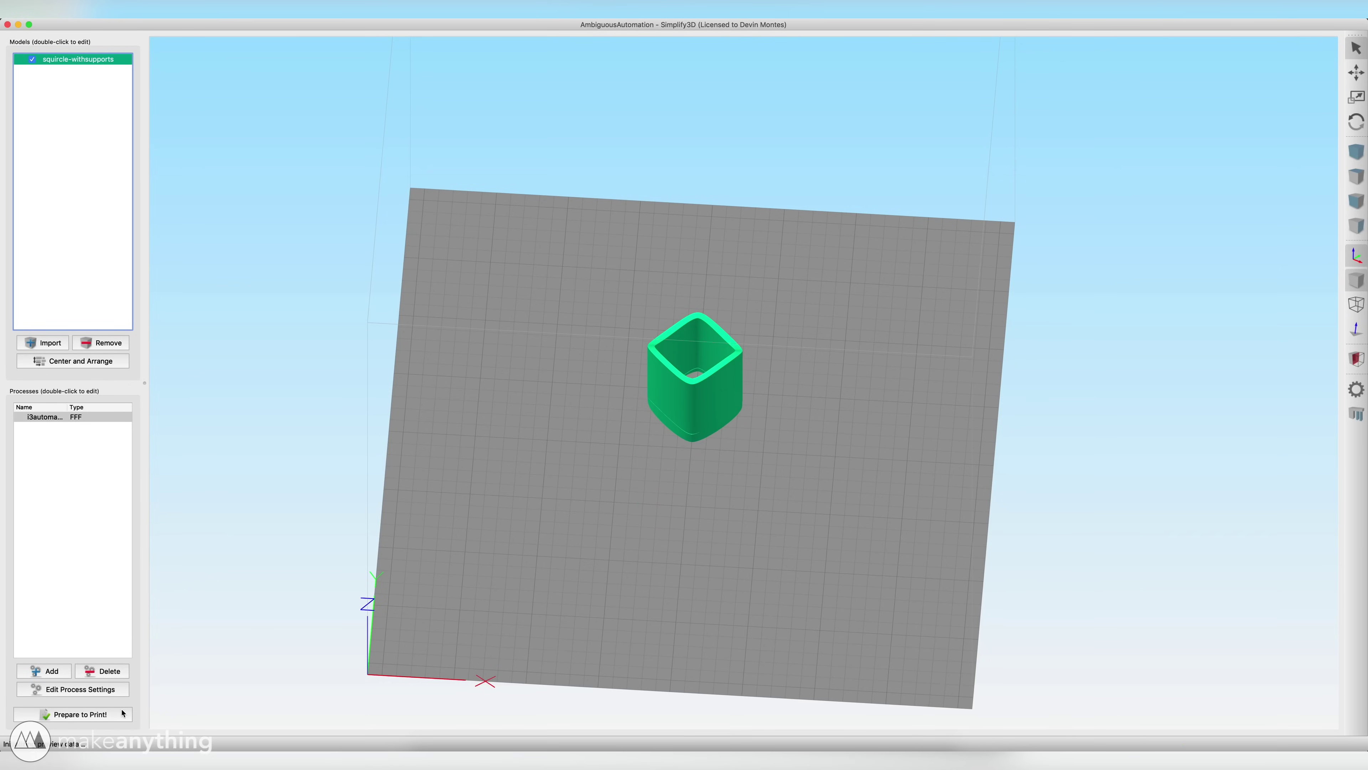
{"action": "left_click", "coordinate": [72, 660]}
{"action": "type", "text": "AMBI-3"}
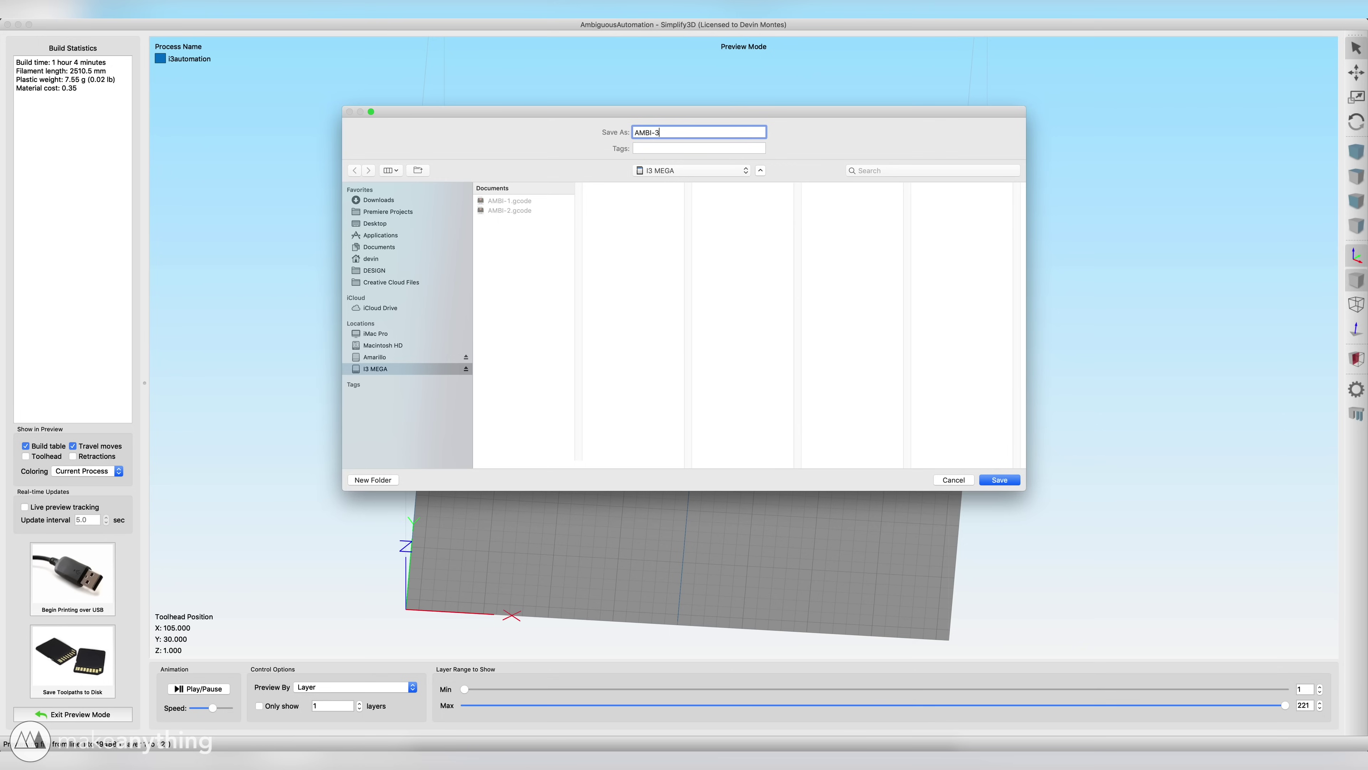
{"action": "key", "text": "Return"}
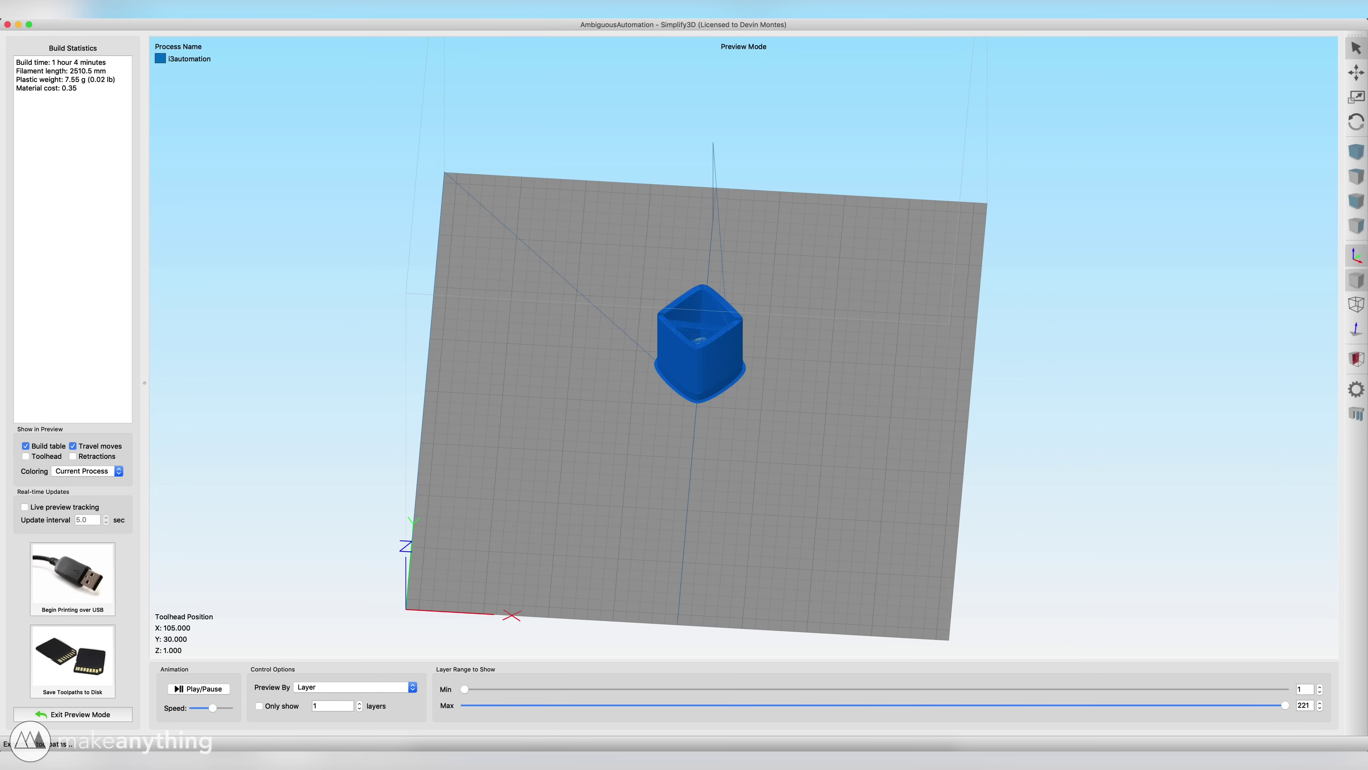
{"action": "left_click_drag", "start_coordinate": [812, 546], "coordinate": [633, 484]}
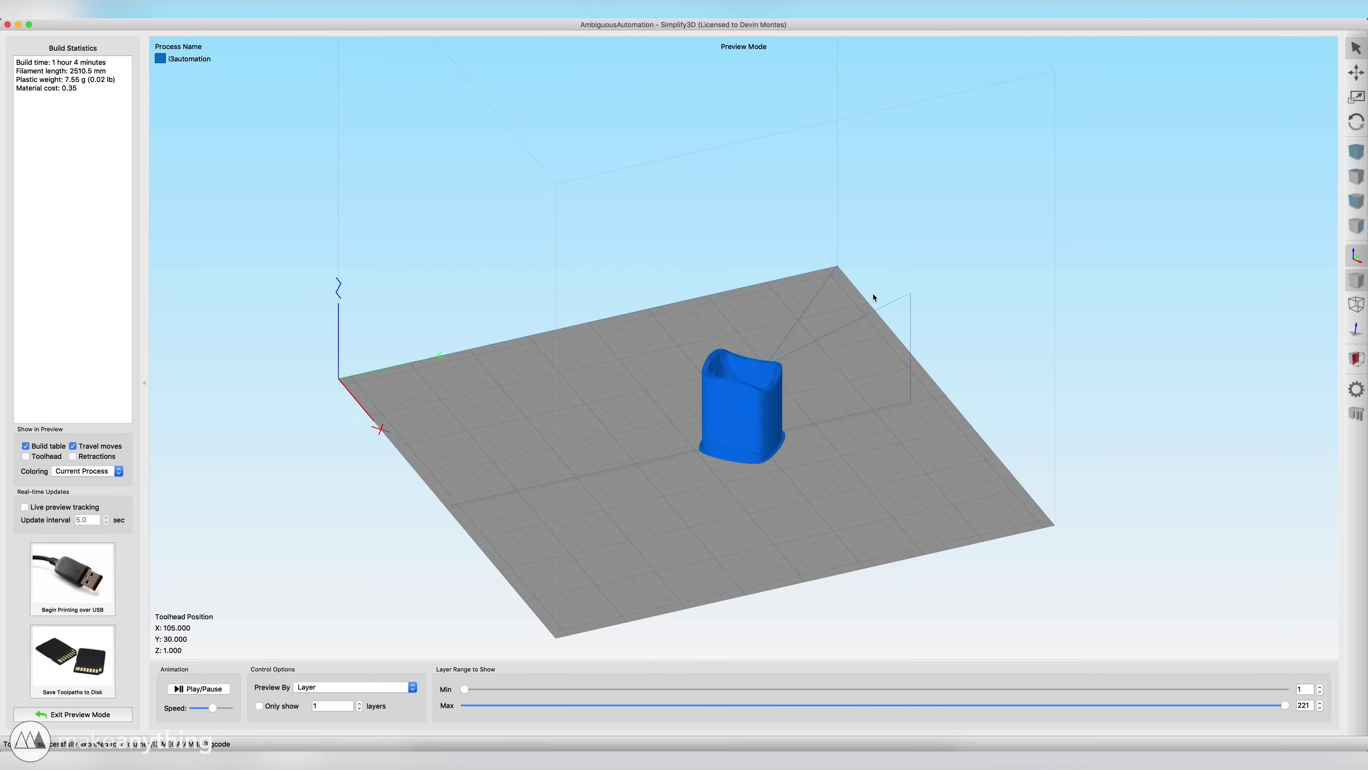
{"action": "left_click_drag", "start_coordinate": [717, 518], "coordinate": [505, 642]}
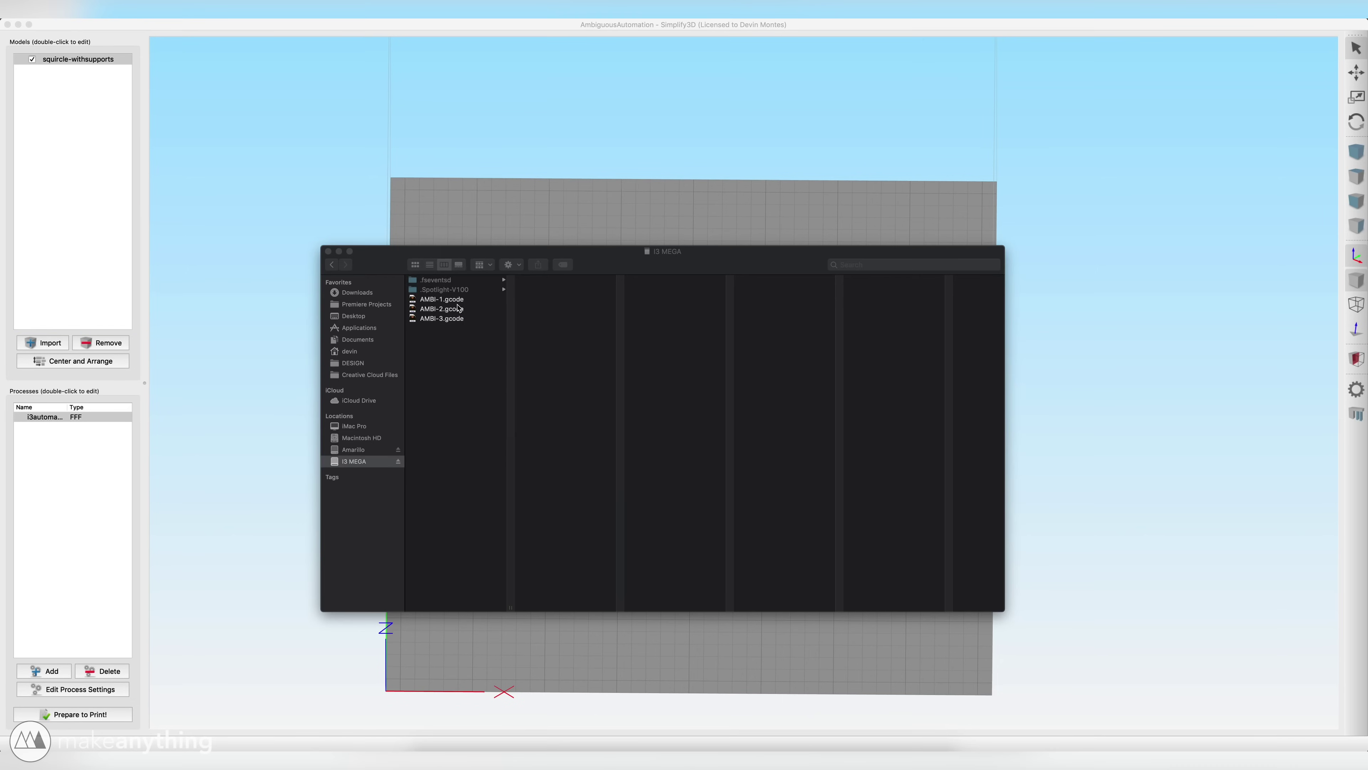
Open AMBI-1.gcode in TextEdit and place its window at the upper right.
{"action": "right_click", "coordinate": [457, 299]}
{"action": "mouse_move", "coordinate": [554, 315]}
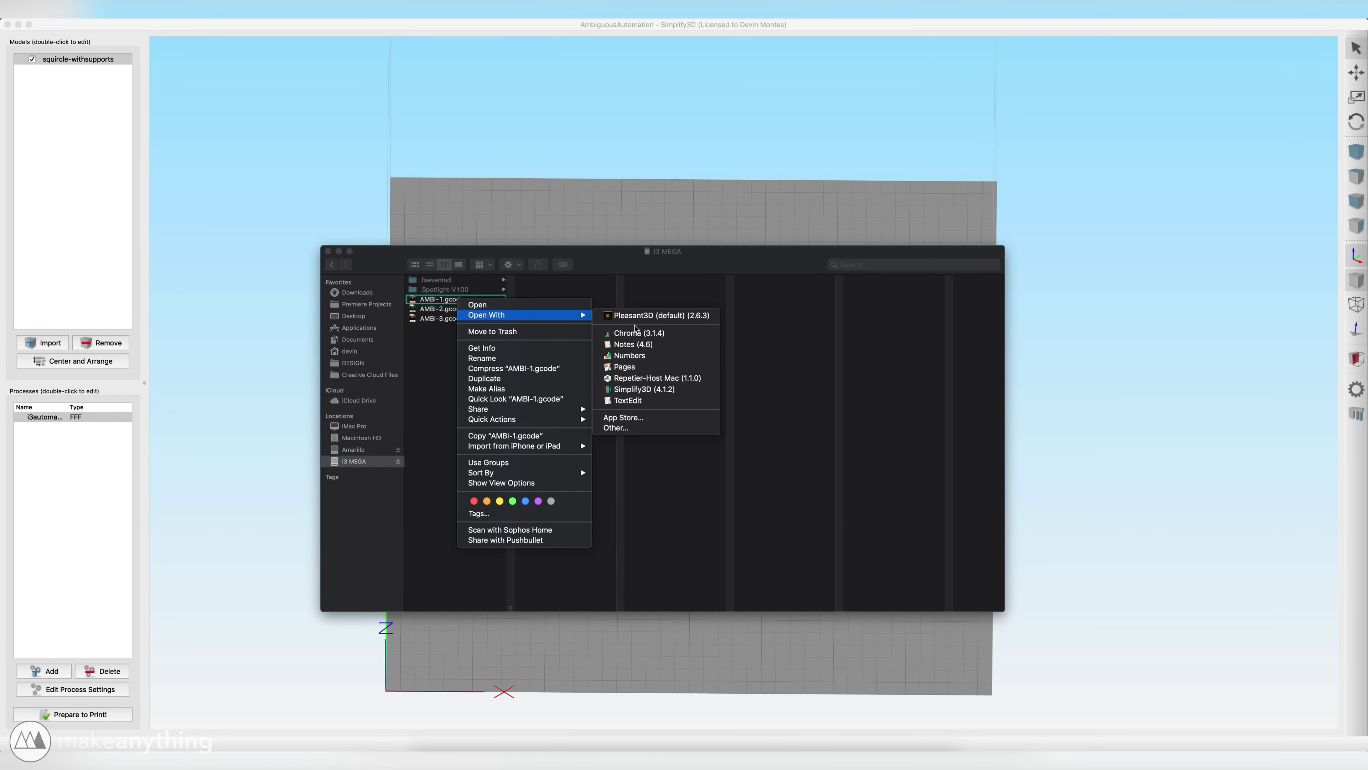
{"action": "left_click", "coordinate": [633, 400]}
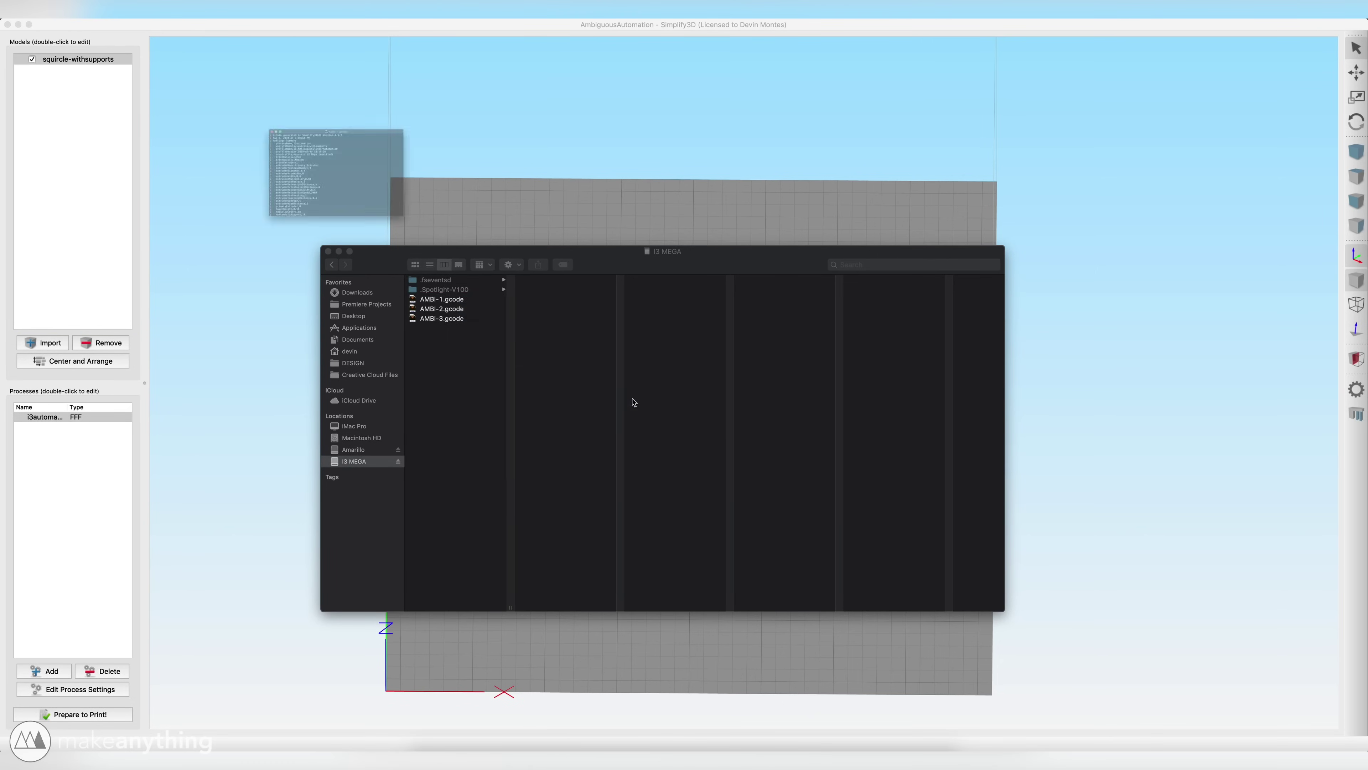
{"action": "left_click_drag", "start_coordinate": [302, 69], "coordinate": [838, 181]}
{"action": "left_click", "coordinate": [127, 9]}
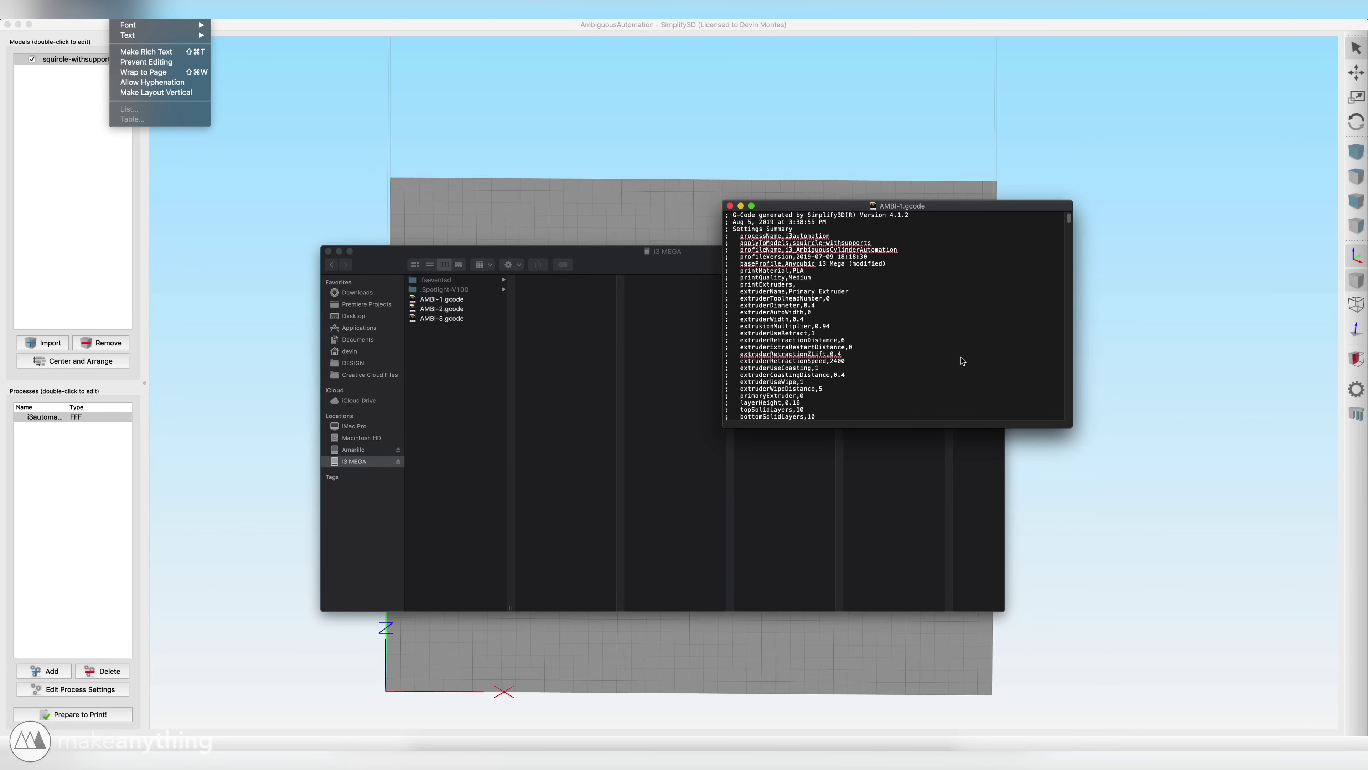
{"action": "left_click", "coordinate": [925, 355]}
{"action": "scroll", "coordinate": [830, 354], "scroll_direction": "down", "scroll_amount": 15}
{"action": "scroll", "coordinate": [830, 354], "scroll_direction": "down", "scroll_amount": 20}
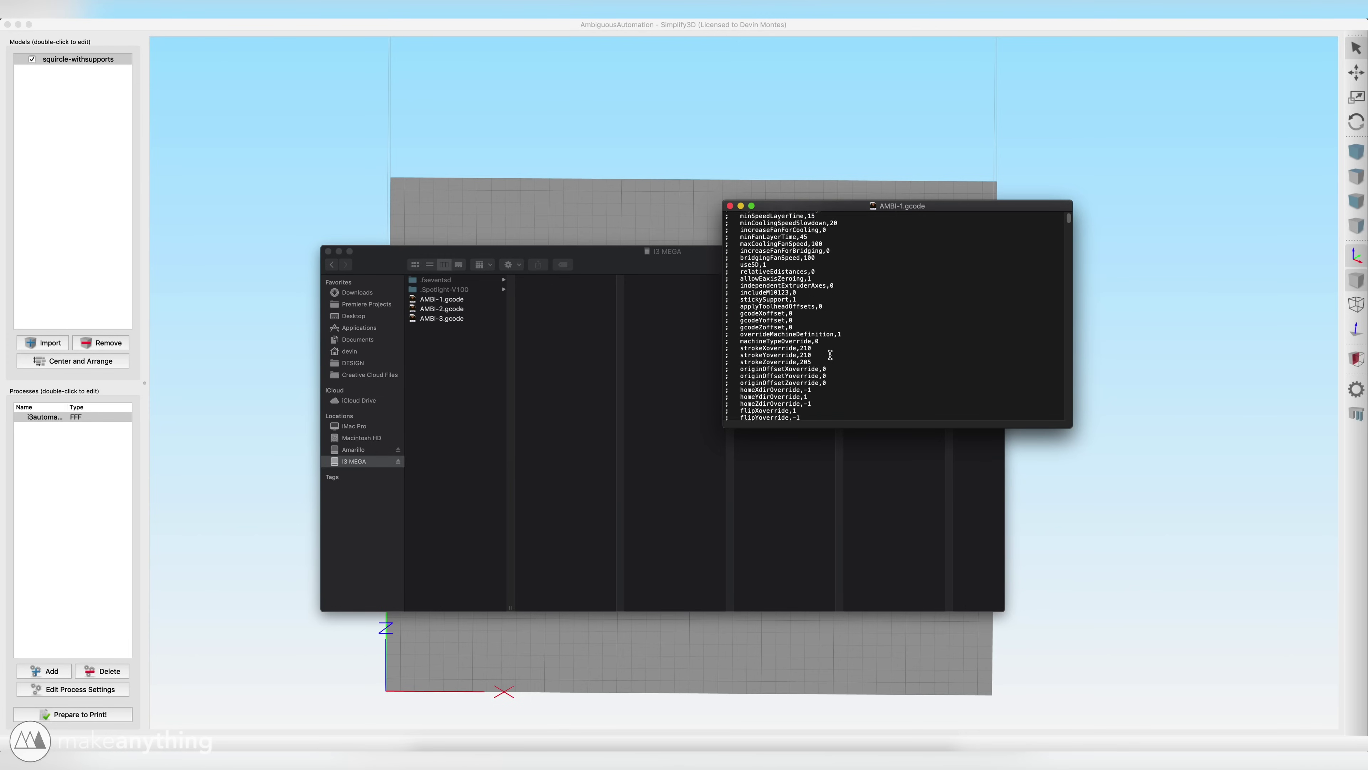
{"action": "scroll", "coordinate": [826, 350], "scroll_direction": "down", "scroll_amount": 10}
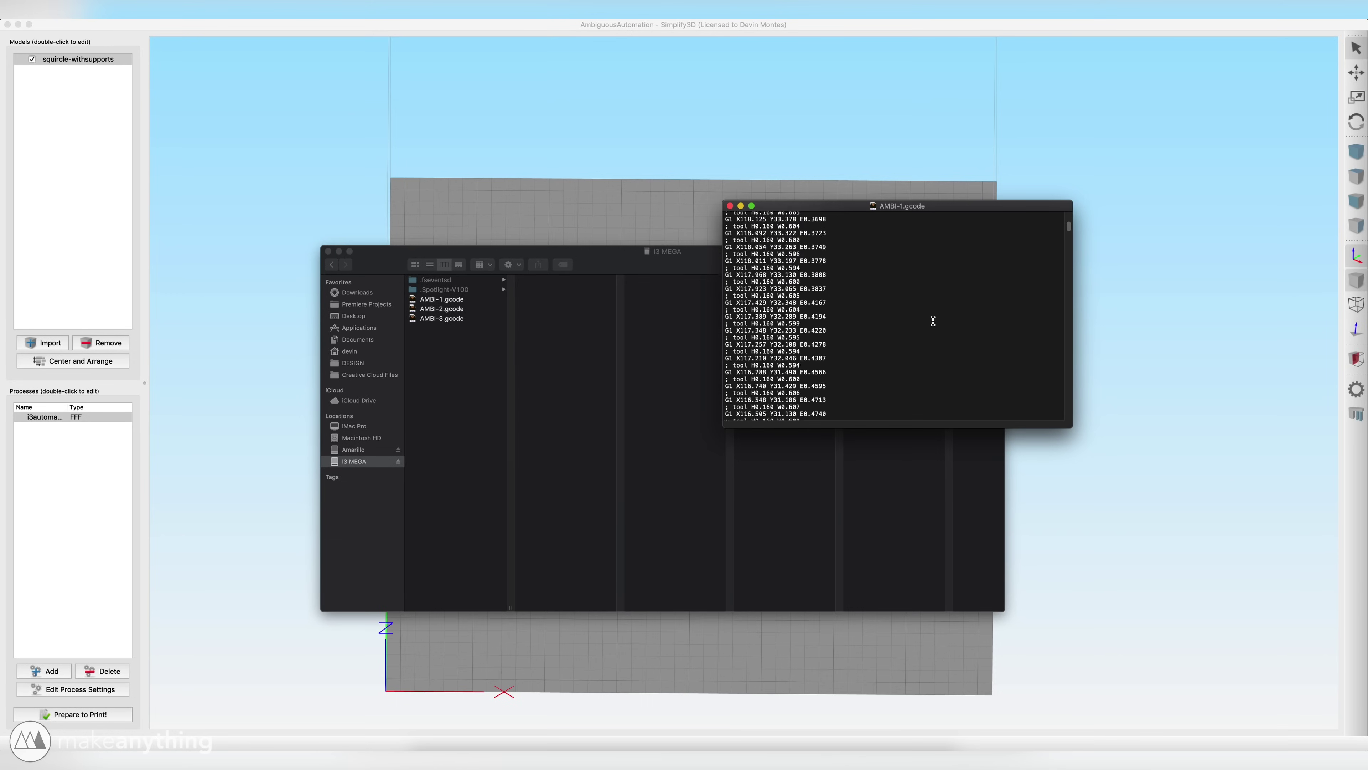
{"action": "key", "text": "super+Up"}
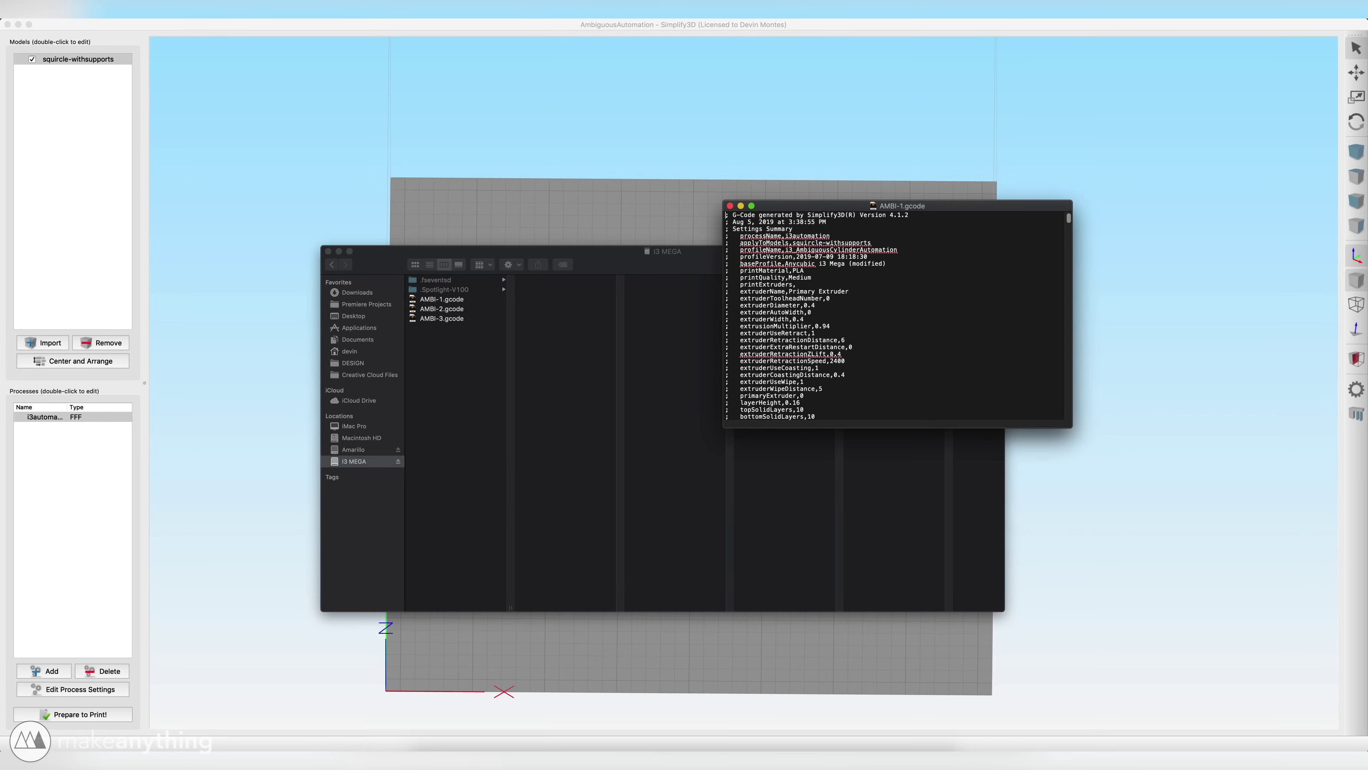
{"action": "left_click_drag", "start_coordinate": [940, 206], "coordinate": [1177, 171]}
Open AMBI-2 and AMBI-3 in TextEdit below it, then duplicate AMBI-1.gcode.
{"action": "right_click", "coordinate": [432, 309]}
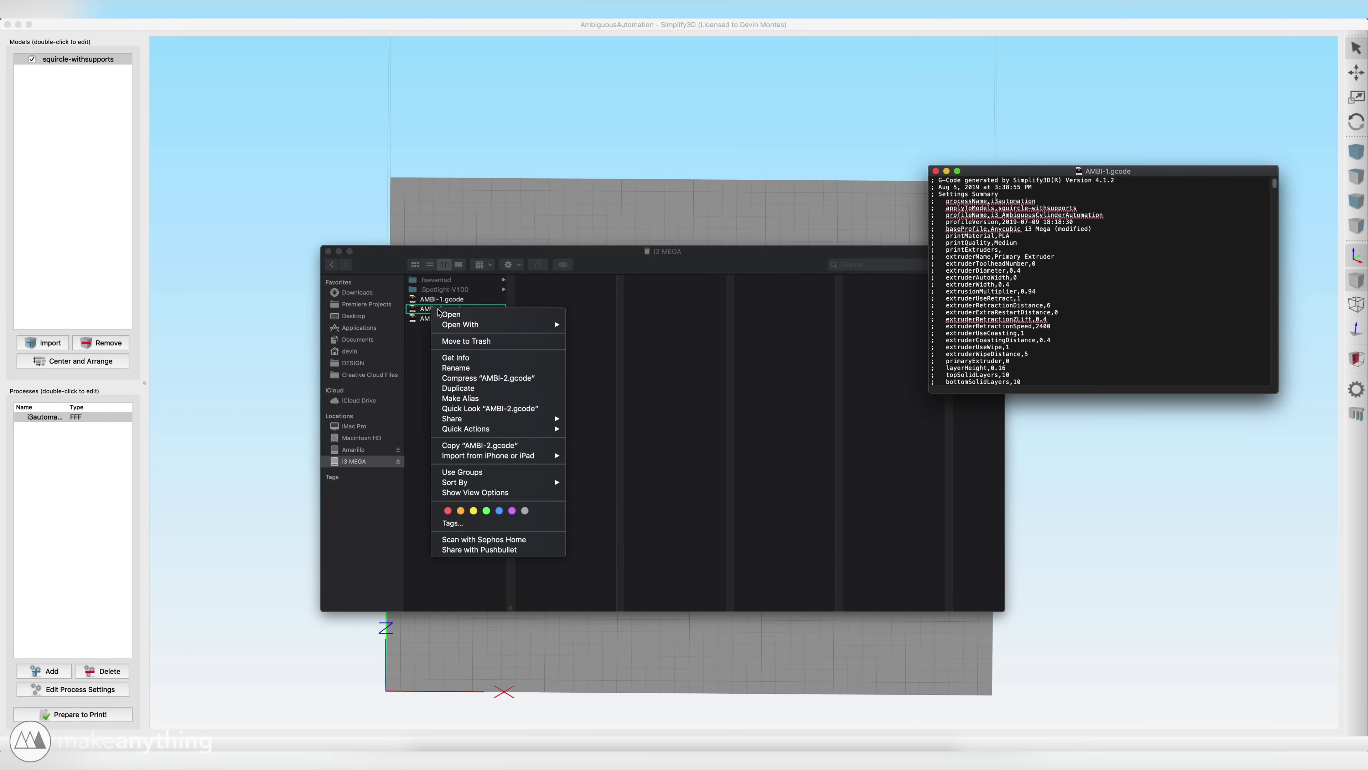
{"action": "mouse_move", "coordinate": [539, 325]}
{"action": "left_click", "coordinate": [656, 411]}
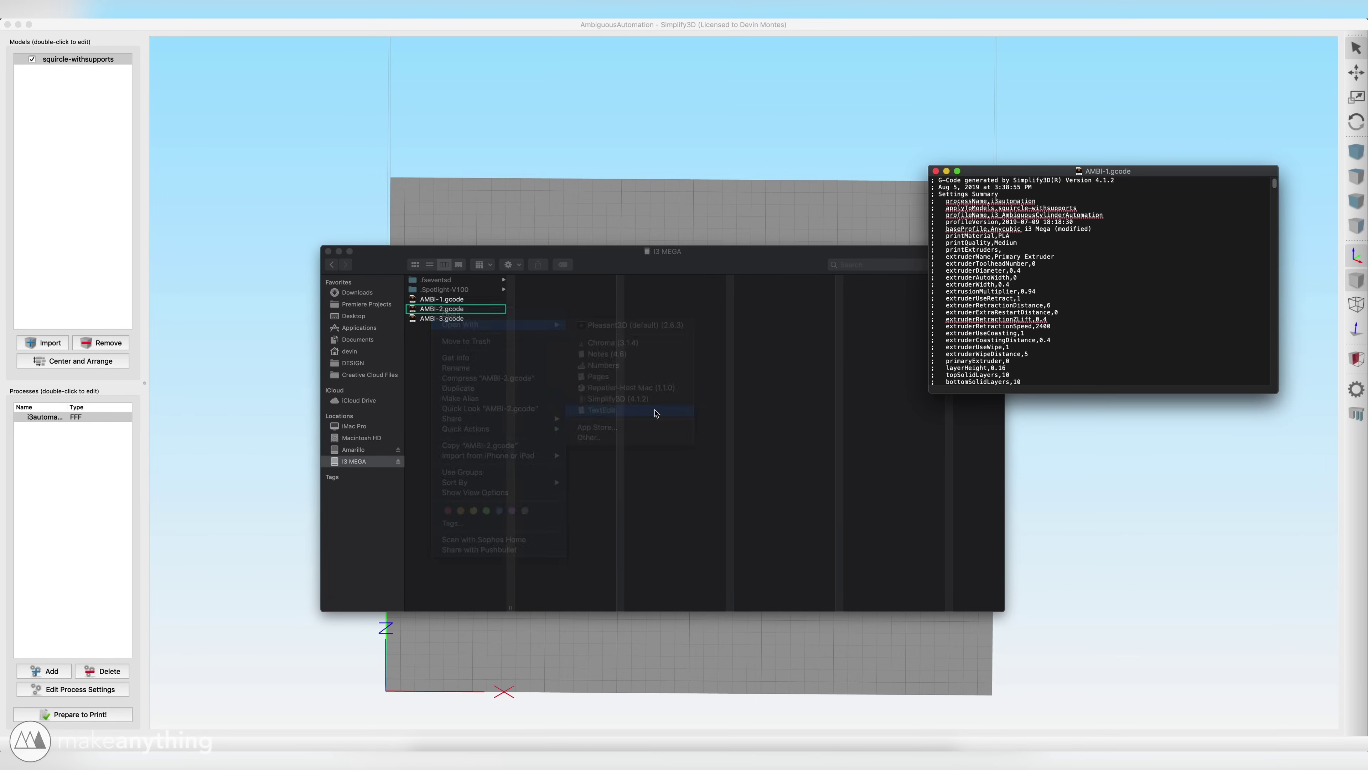
{"action": "left_click_drag", "start_coordinate": [459, 81], "coordinate": [1205, 409]}
{"action": "right_click", "coordinate": [446, 320]}
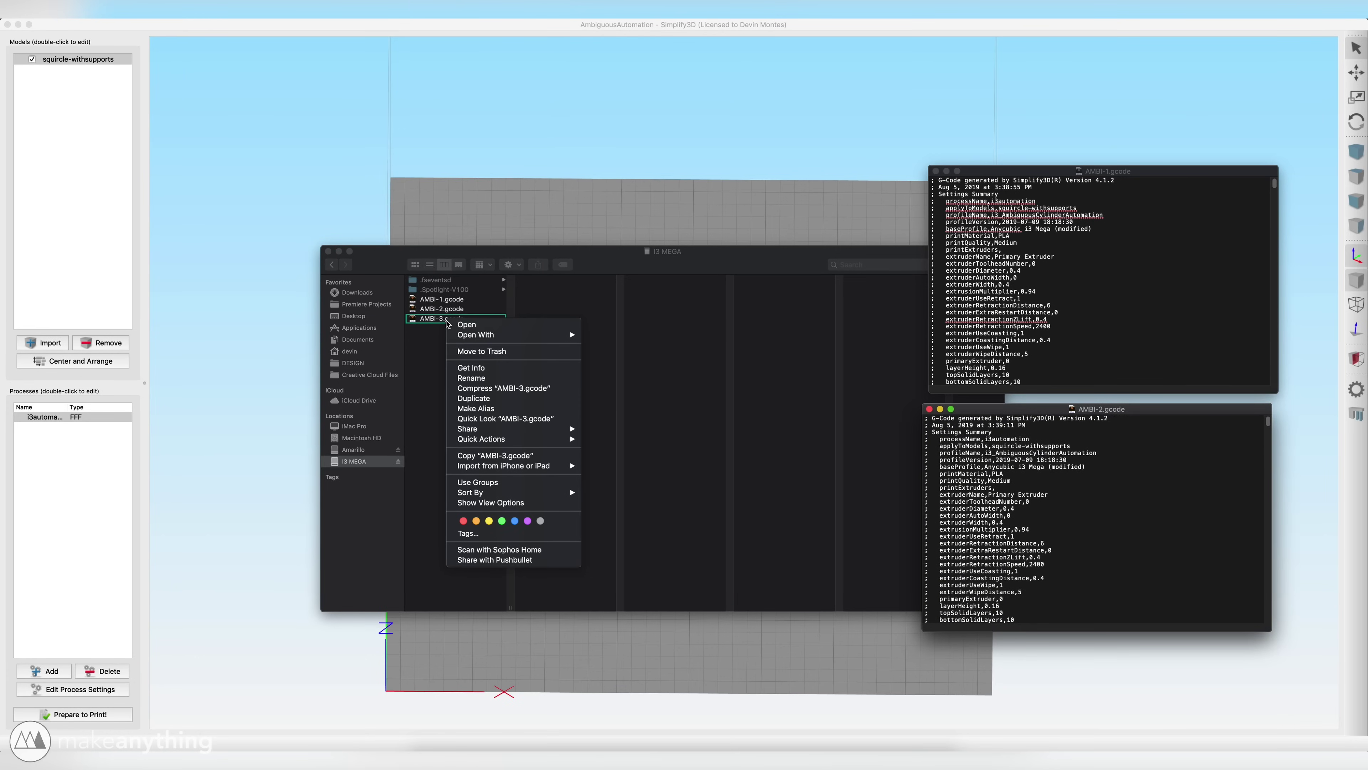
{"action": "mouse_move", "coordinate": [539, 334]}
{"action": "left_click", "coordinate": [680, 421]}
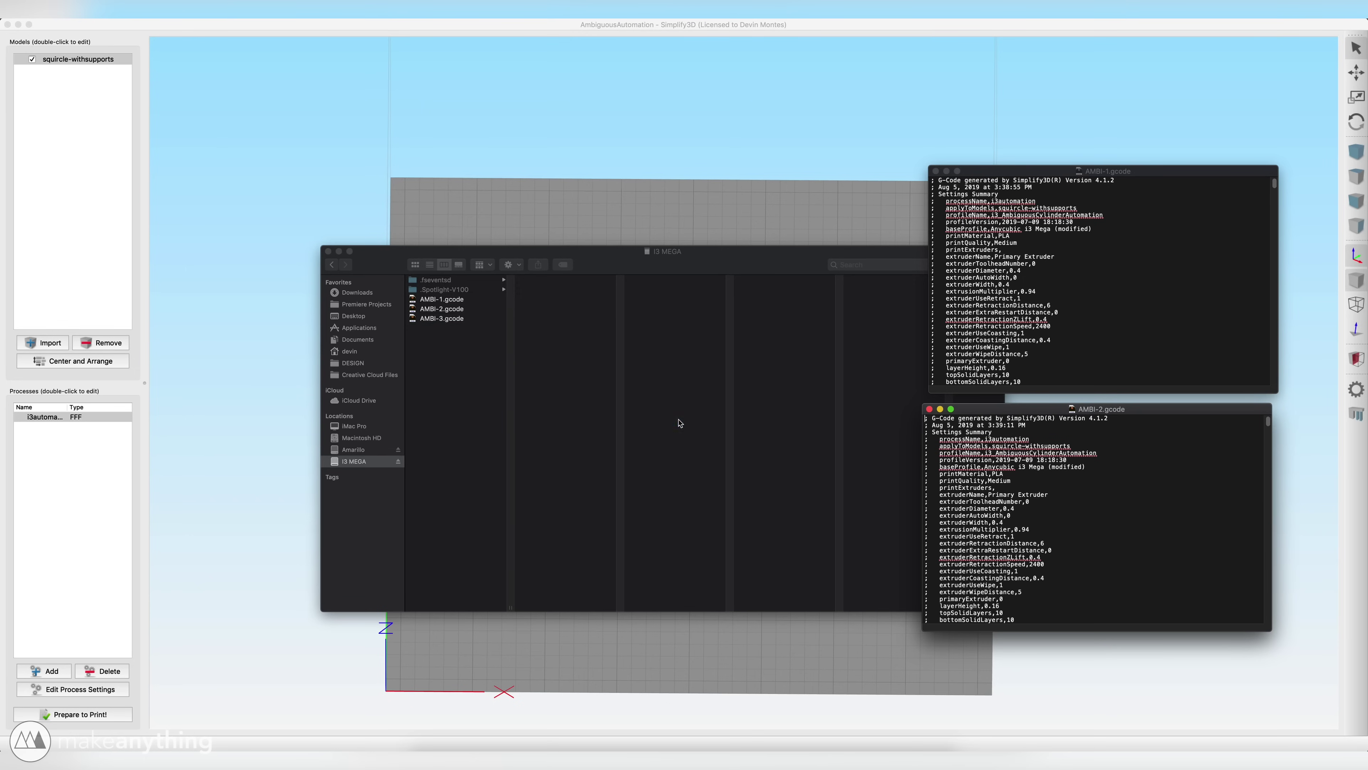
{"action": "left_click_drag", "start_coordinate": [1040, 683], "coordinate": [838, 481]}
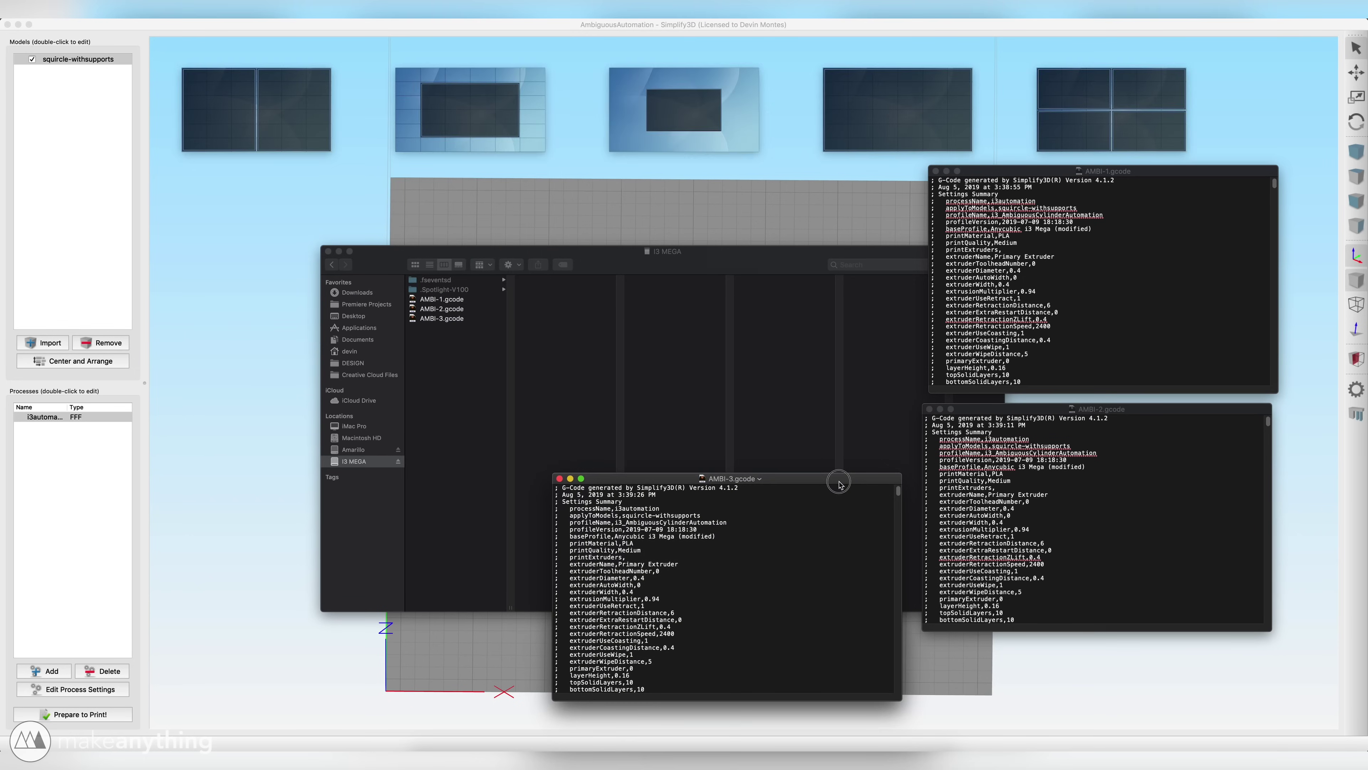
{"action": "right_click", "coordinate": [451, 298]}
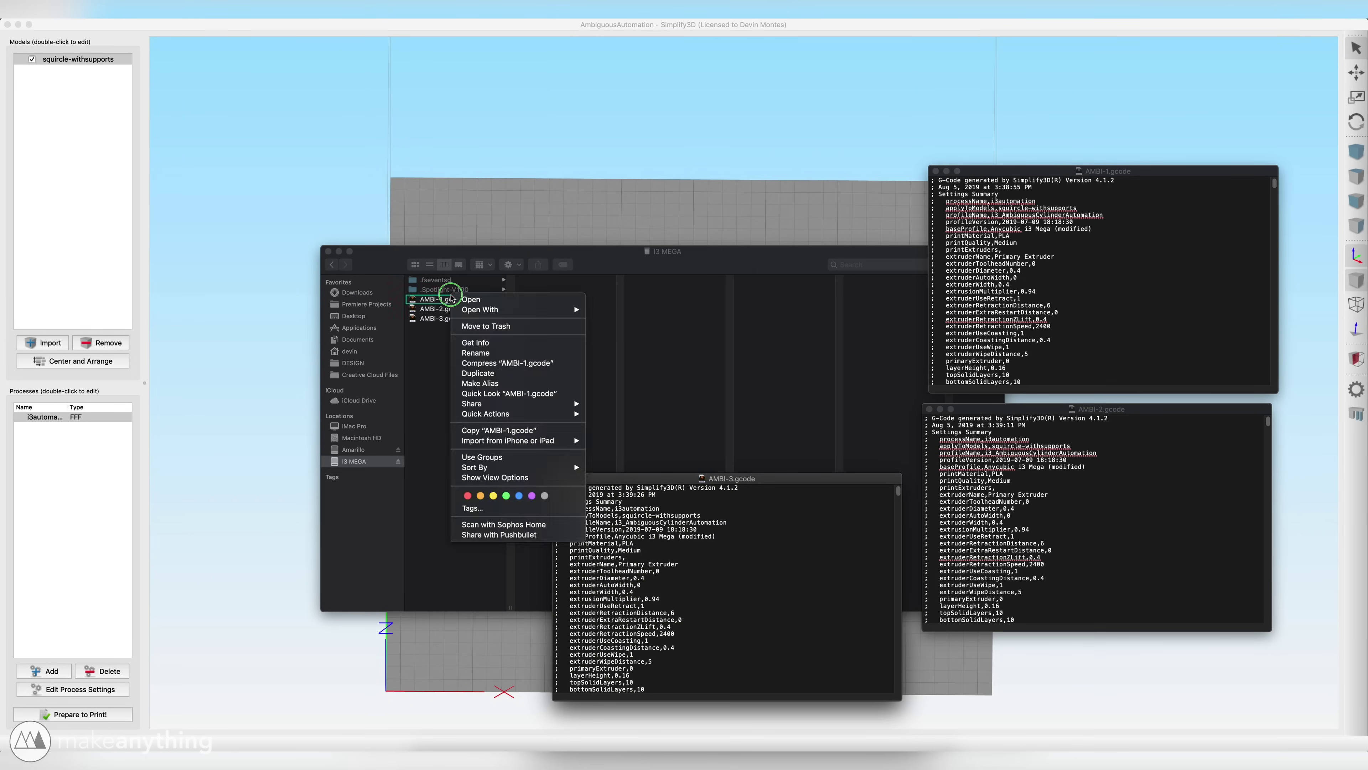
{"action": "left_click", "coordinate": [500, 373]}
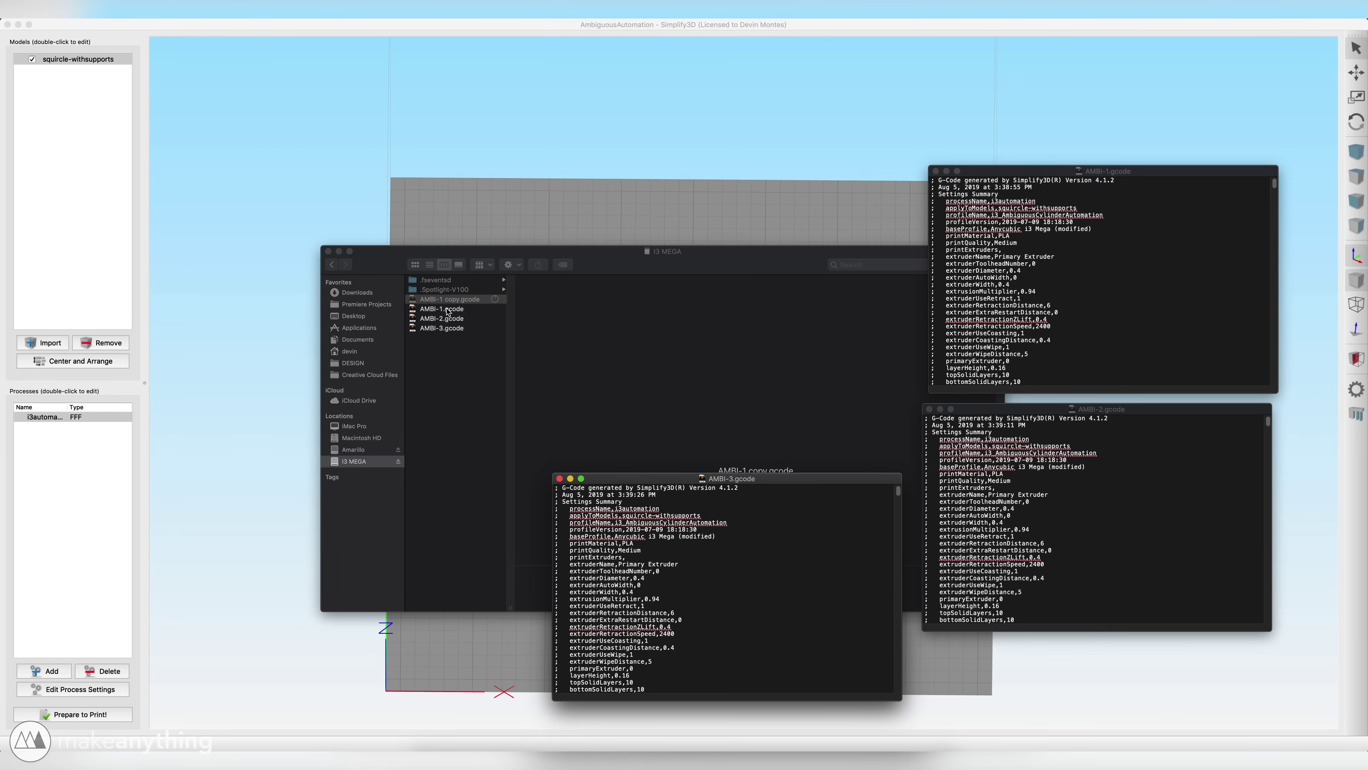
Rename 'AMBI-1 copy.gcode' to AMBI-auto.gcode.
{"action": "left_click", "coordinate": [457, 304]}
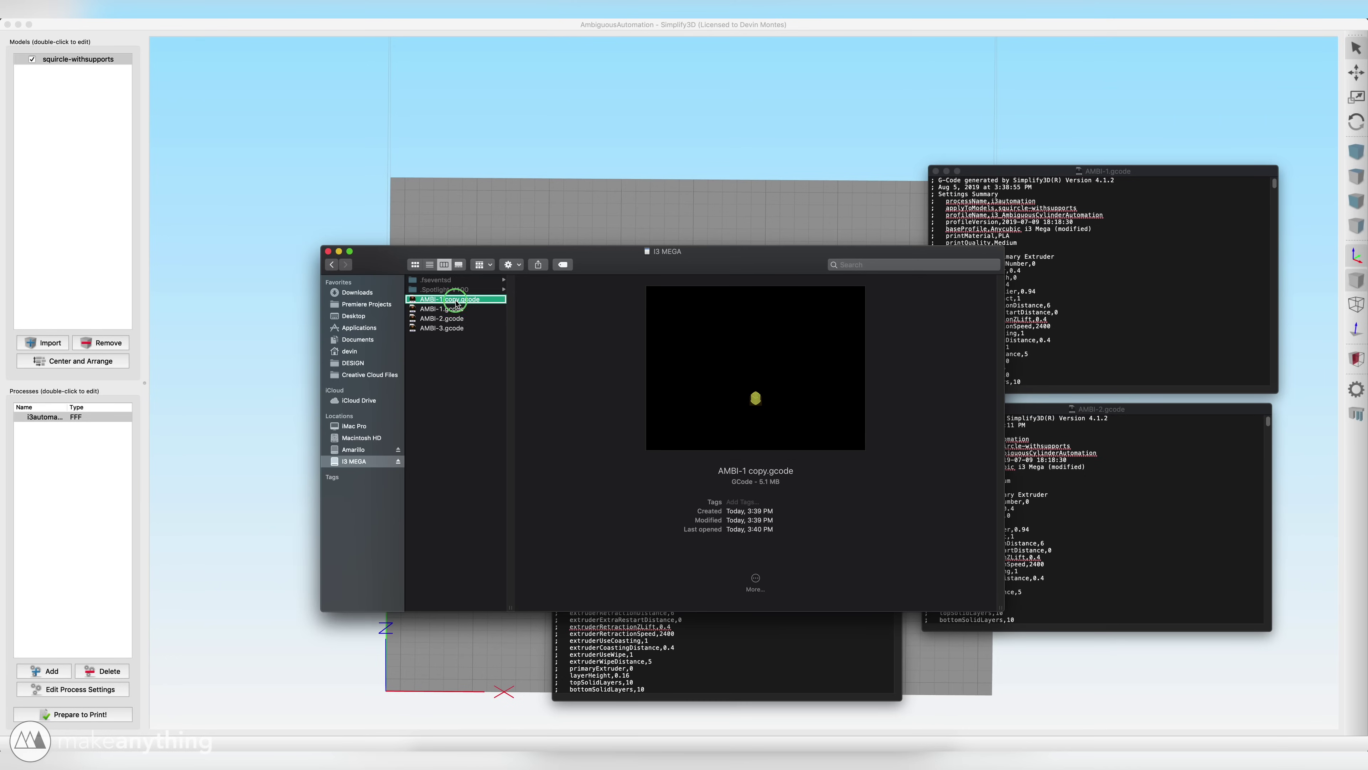
{"action": "right_click", "coordinate": [456, 304]}
{"action": "left_click", "coordinate": [426, 454]}
{"action": "key", "text": "Return"}
{"action": "left_click", "coordinate": [440, 300]}
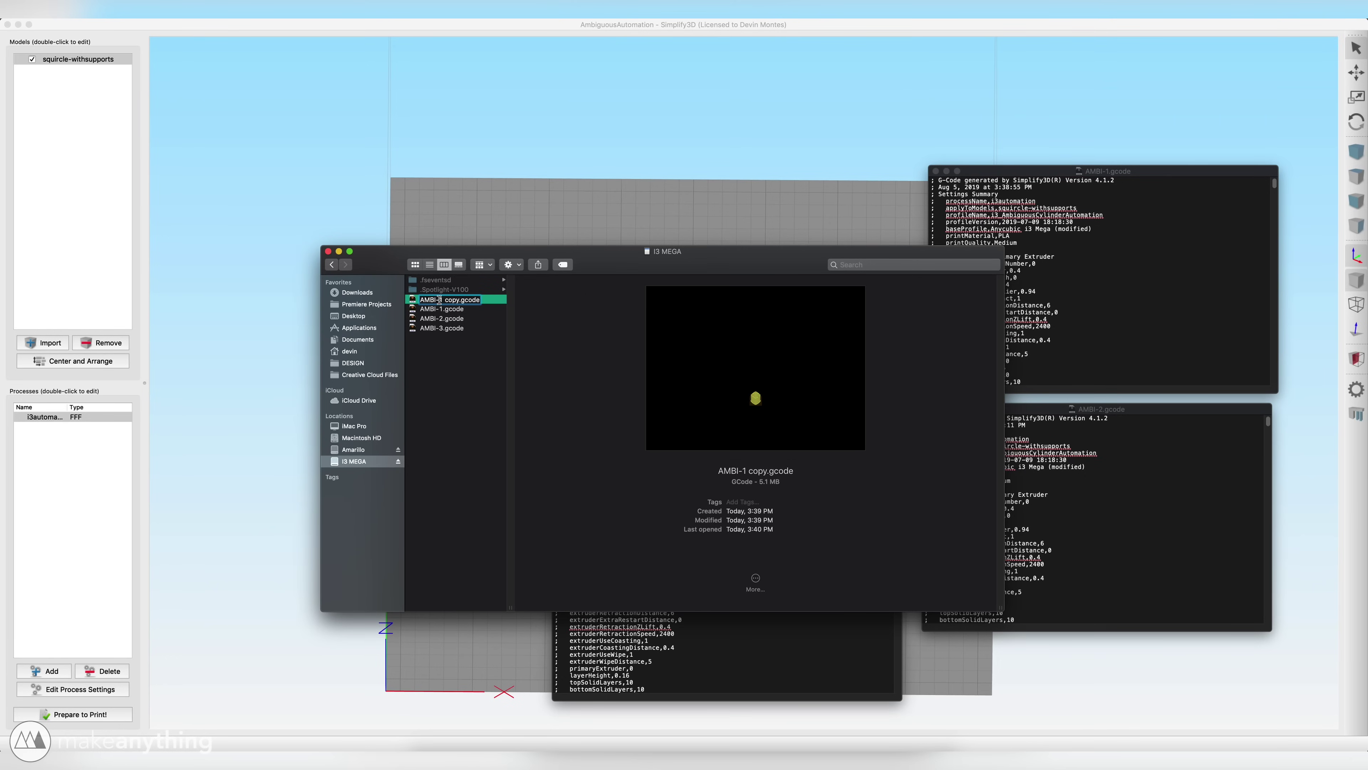
{"action": "left_click_drag", "start_coordinate": [440, 300], "coordinate": [459, 301]}
{"action": "type", "text": "auto"}
{"action": "key", "text": "Return"}
Open AMBI-auto.gcode in its own TextEdit window.
{"action": "right_click", "coordinate": [434, 328]}
{"action": "mouse_move", "coordinate": [501, 347]}
{"action": "left_click", "coordinate": [625, 425]}
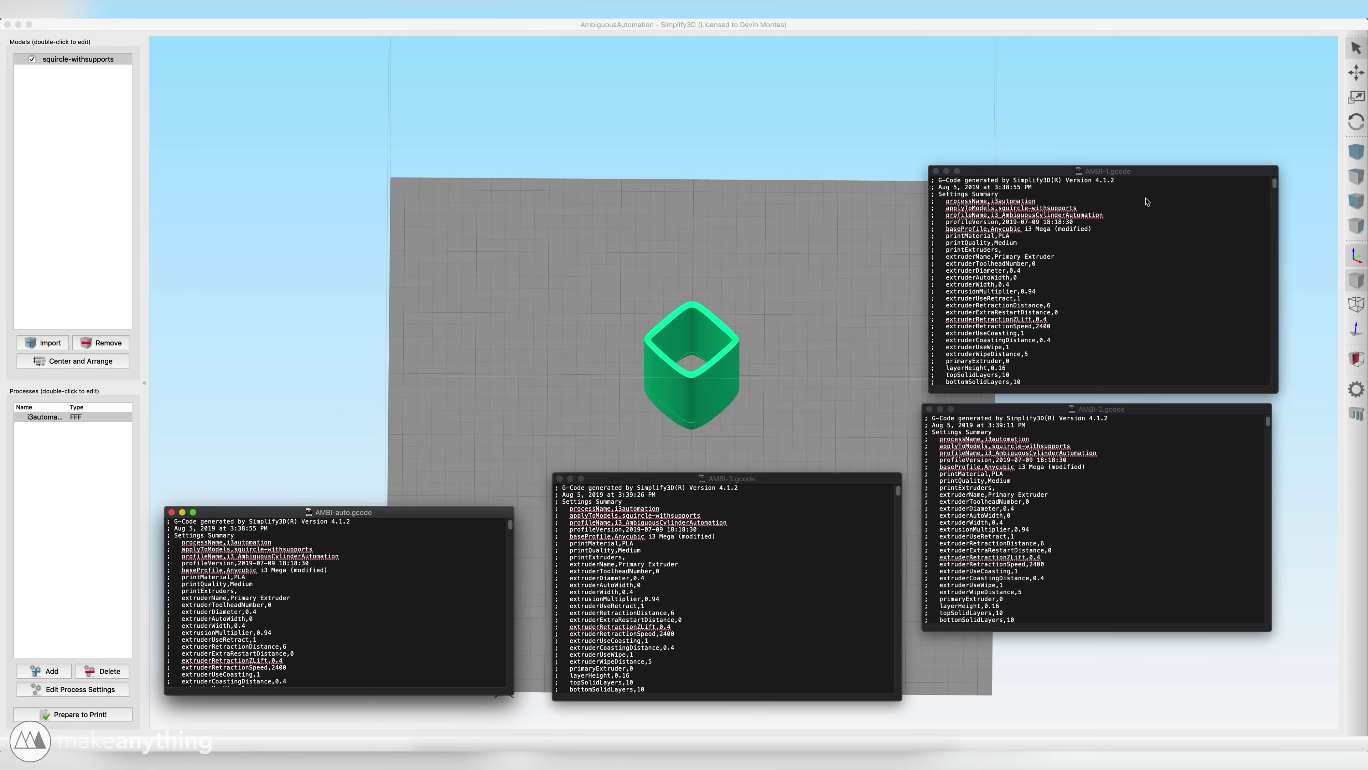
Empty AMBI-auto.gcode and paste all of AMBI-1's G-code into it.
{"action": "key", "text": "super+a"}
{"action": "key", "text": "BackSpace"}
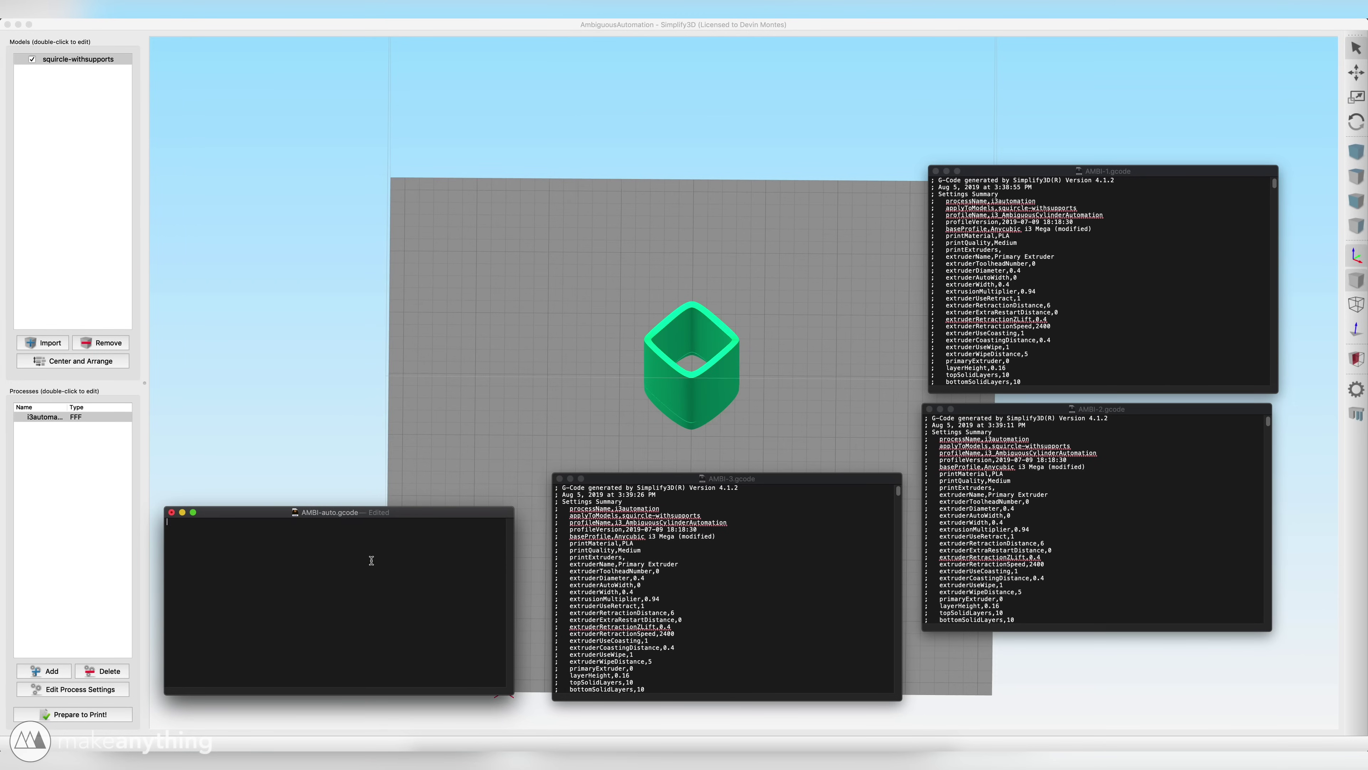
{"action": "left_click_drag", "start_coordinate": [435, 516], "coordinate": [463, 232]}
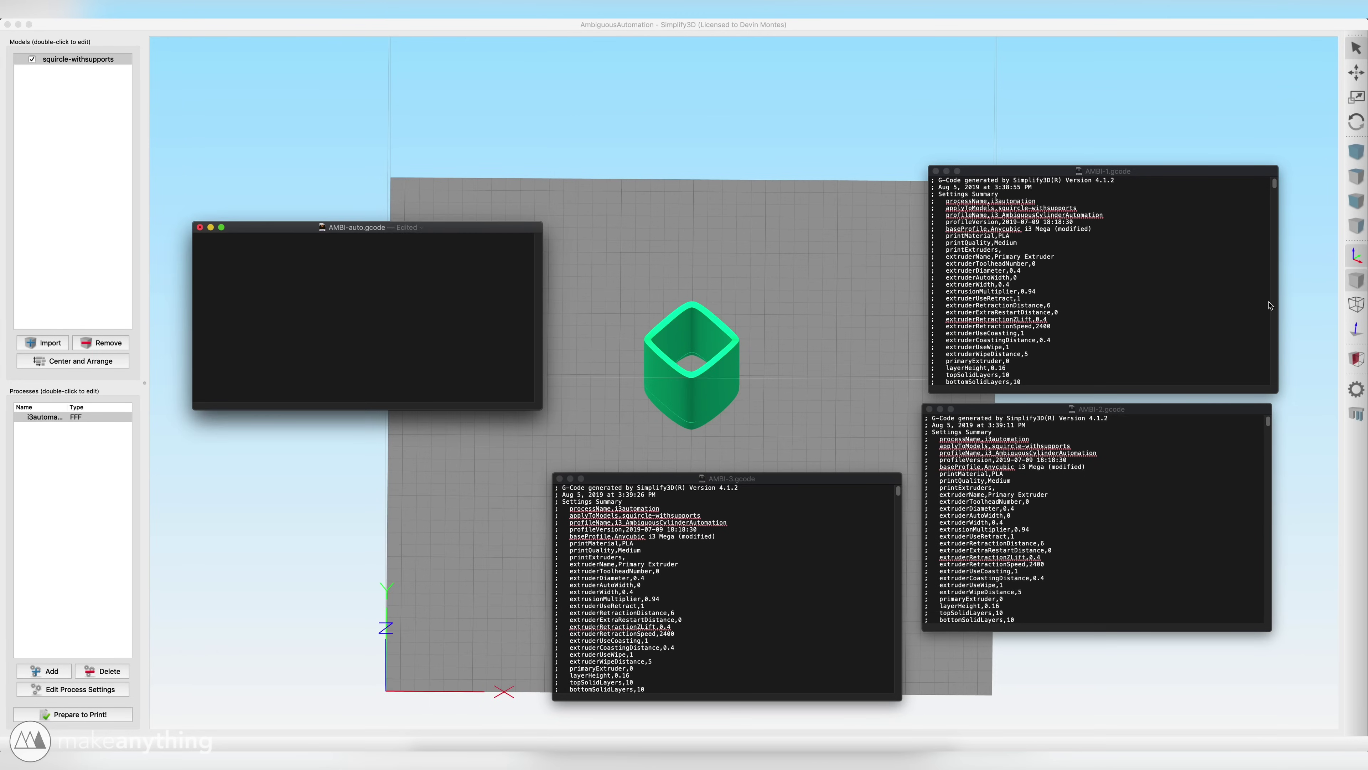
{"action": "left_click", "coordinate": [1158, 302]}
{"action": "key", "text": "super+a"}
{"action": "key", "text": "super+c"}
{"action": "left_click", "coordinate": [358, 281]}
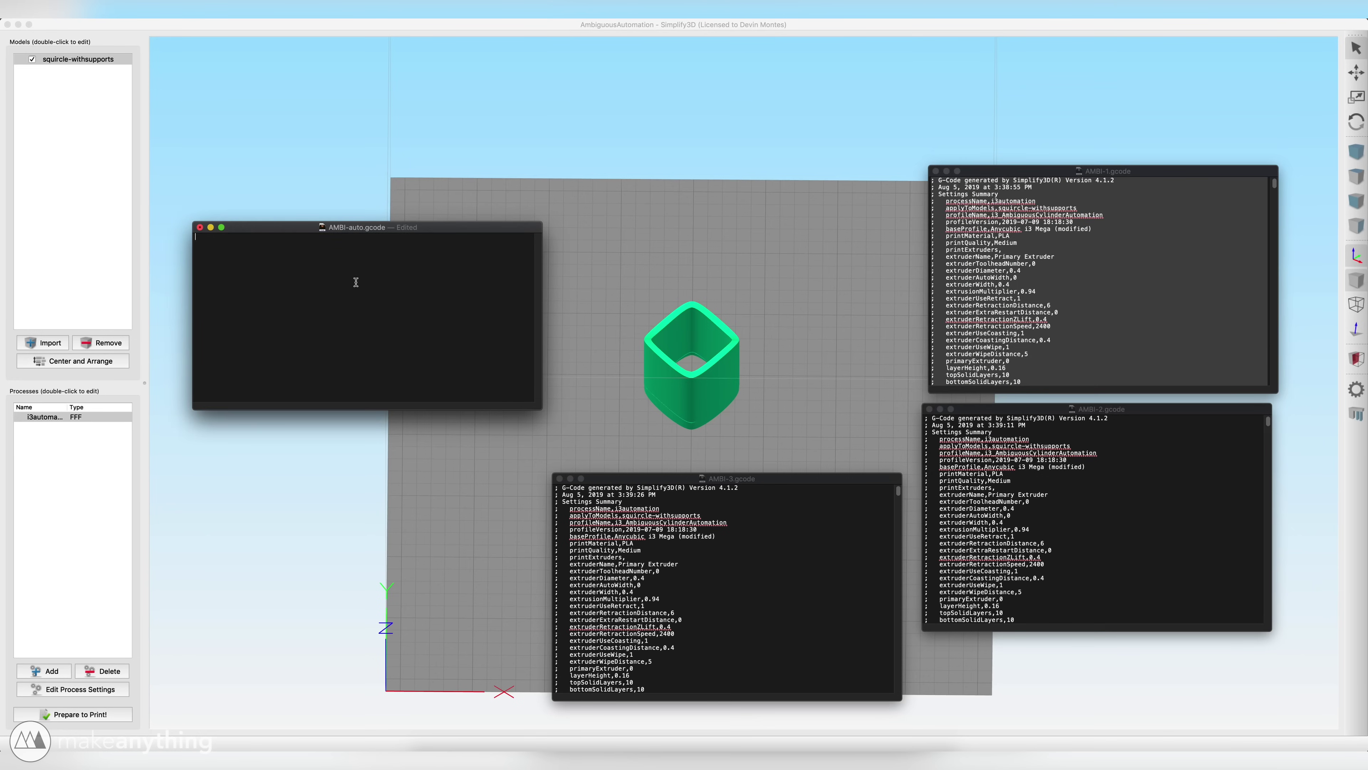
{"action": "key", "text": "super+v"}
{"action": "key", "text": "Return"}
{"action": "key", "text": "Return"}
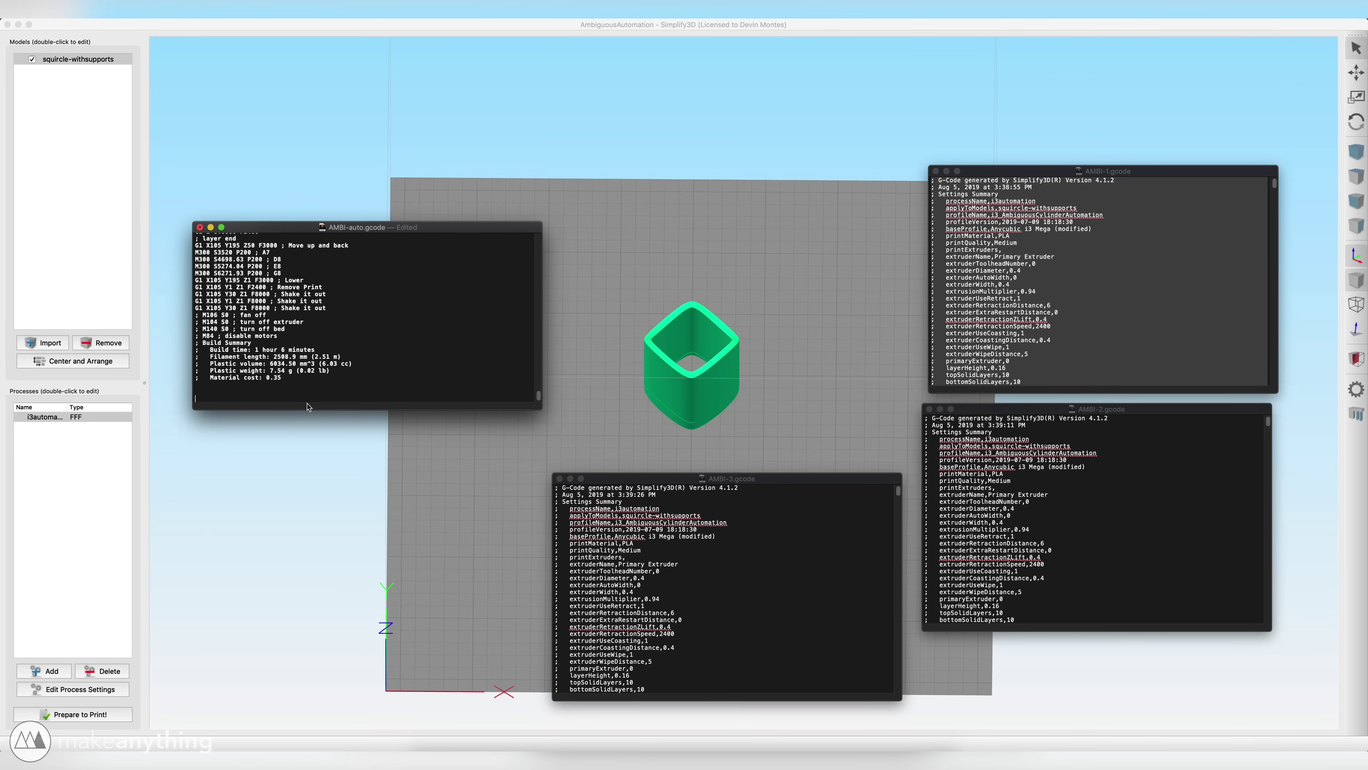
Append AMBI-2's and AMBI-3's G-code to the end of AMBI-auto.
{"action": "left_click", "coordinate": [1130, 523]}
{"action": "key", "text": "super+a"}
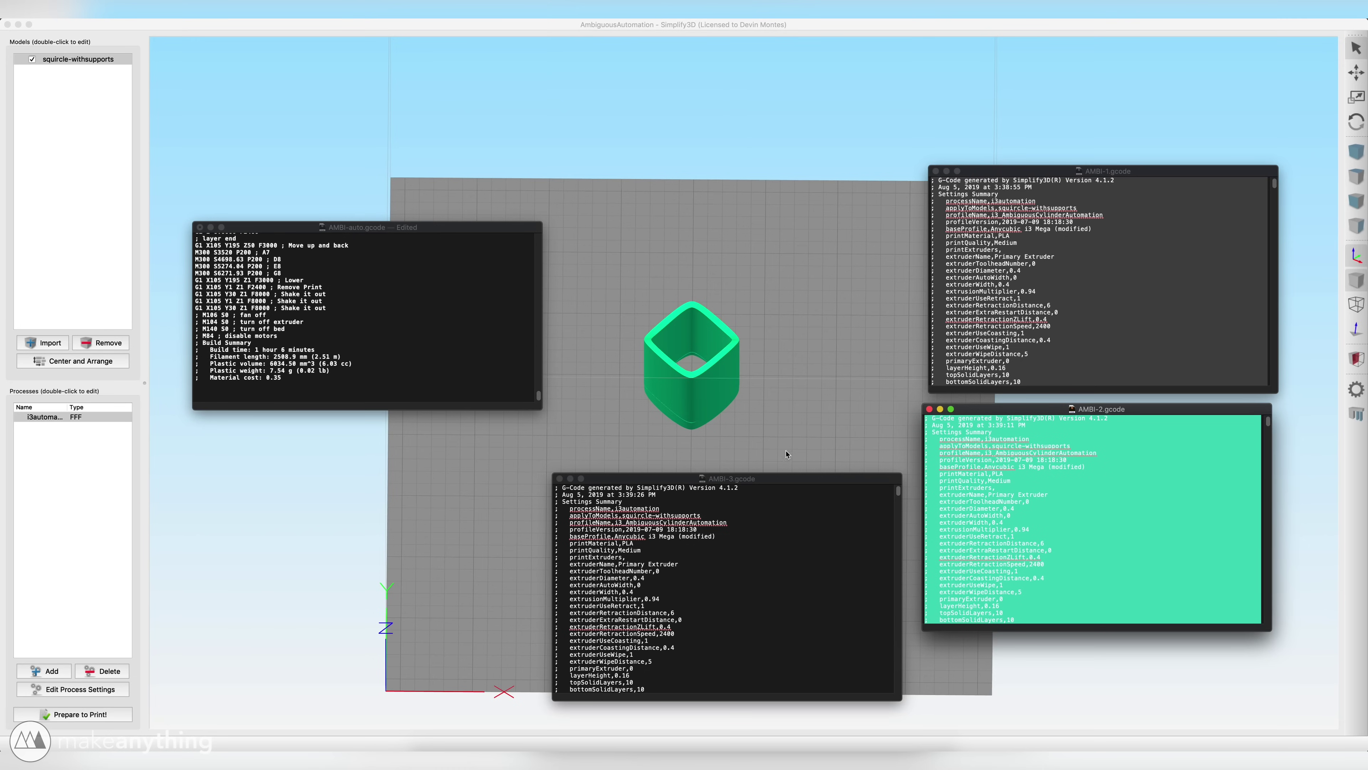
{"action": "left_click", "coordinate": [281, 401]}
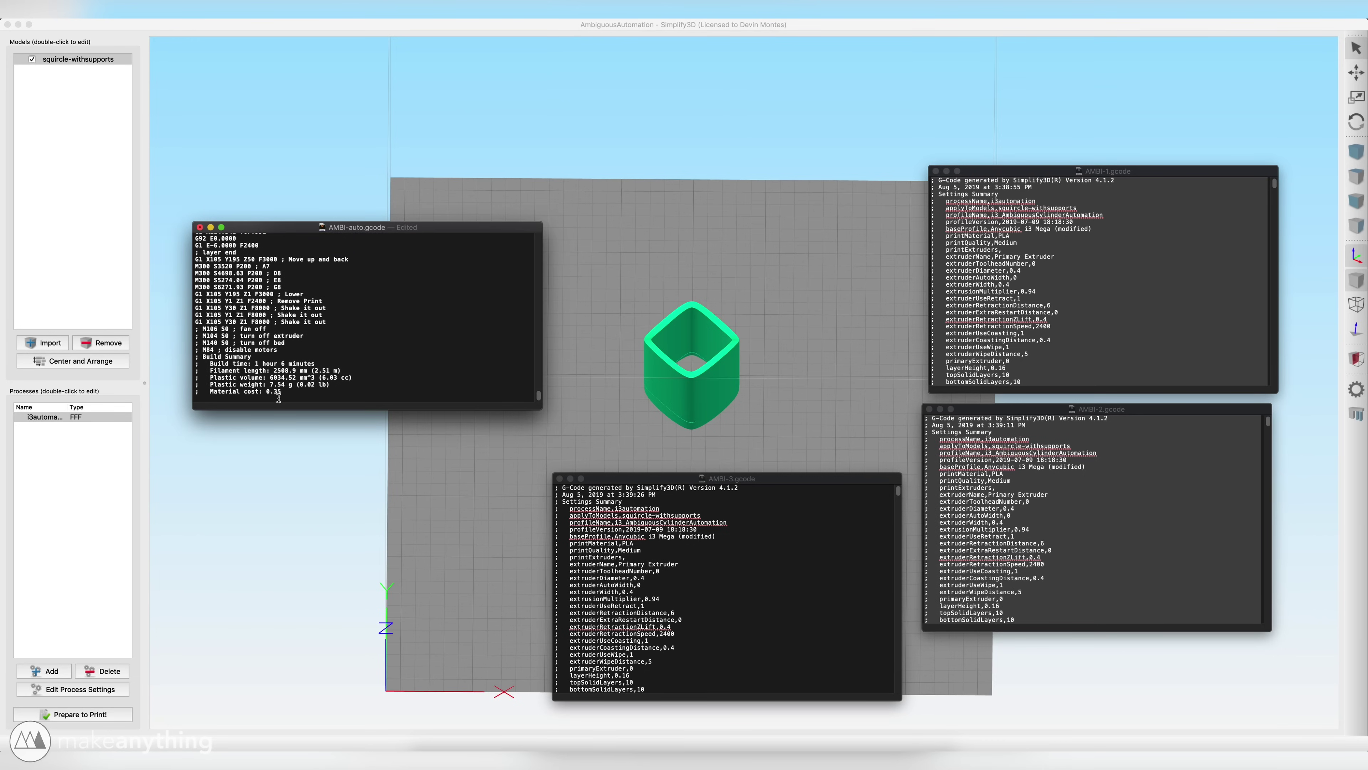
{"action": "left_click", "coordinate": [741, 620]}
{"action": "key", "text": "super+a"}
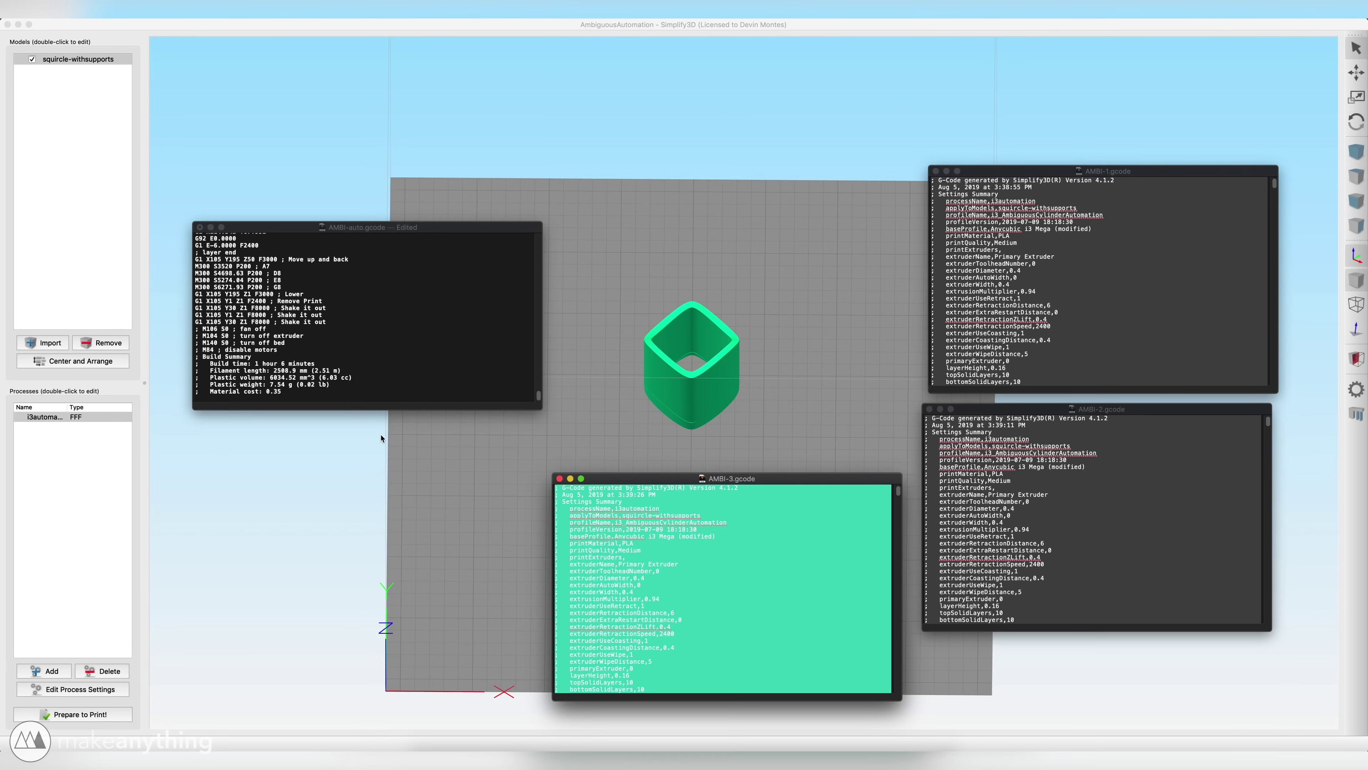
{"action": "left_click", "coordinate": [323, 399]}
{"action": "key", "text": "Return"}
{"action": "key", "text": "Return"}
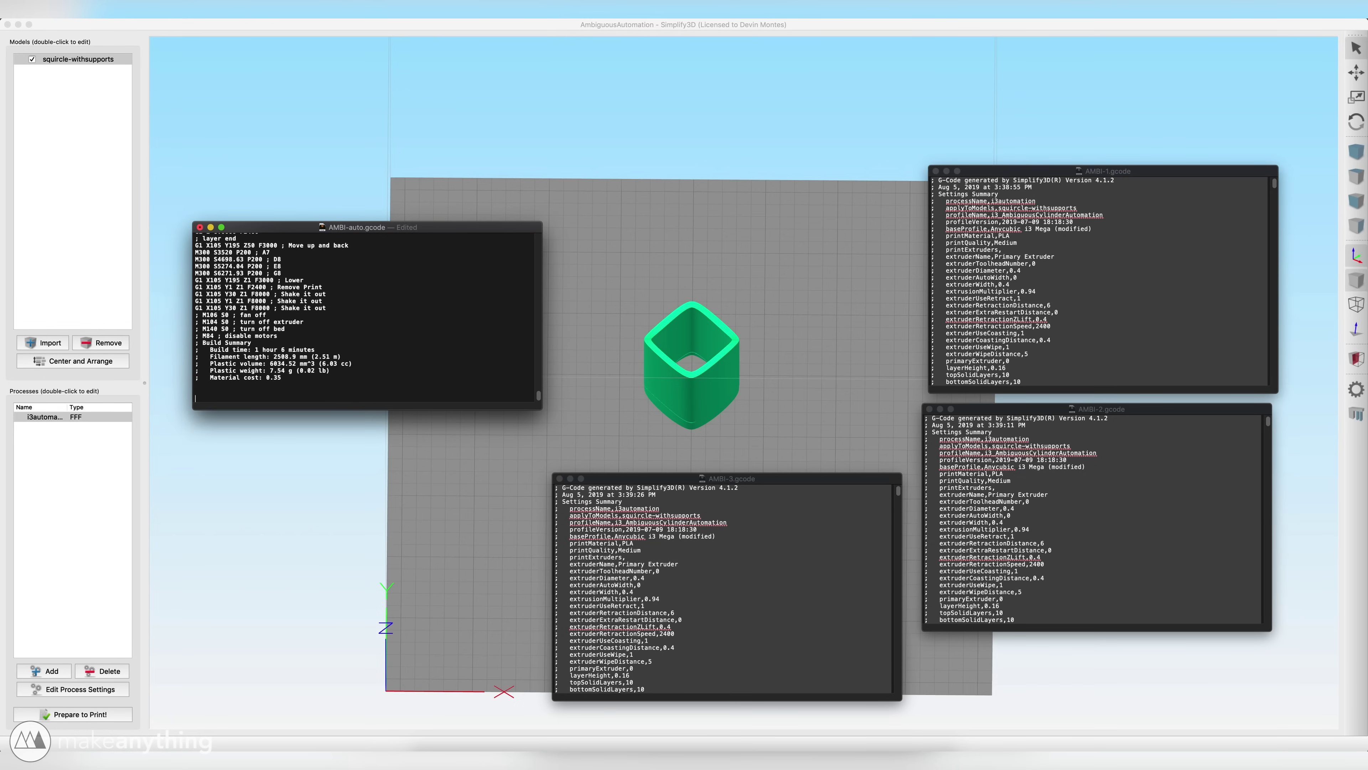
{"action": "key", "text": "super+v"}
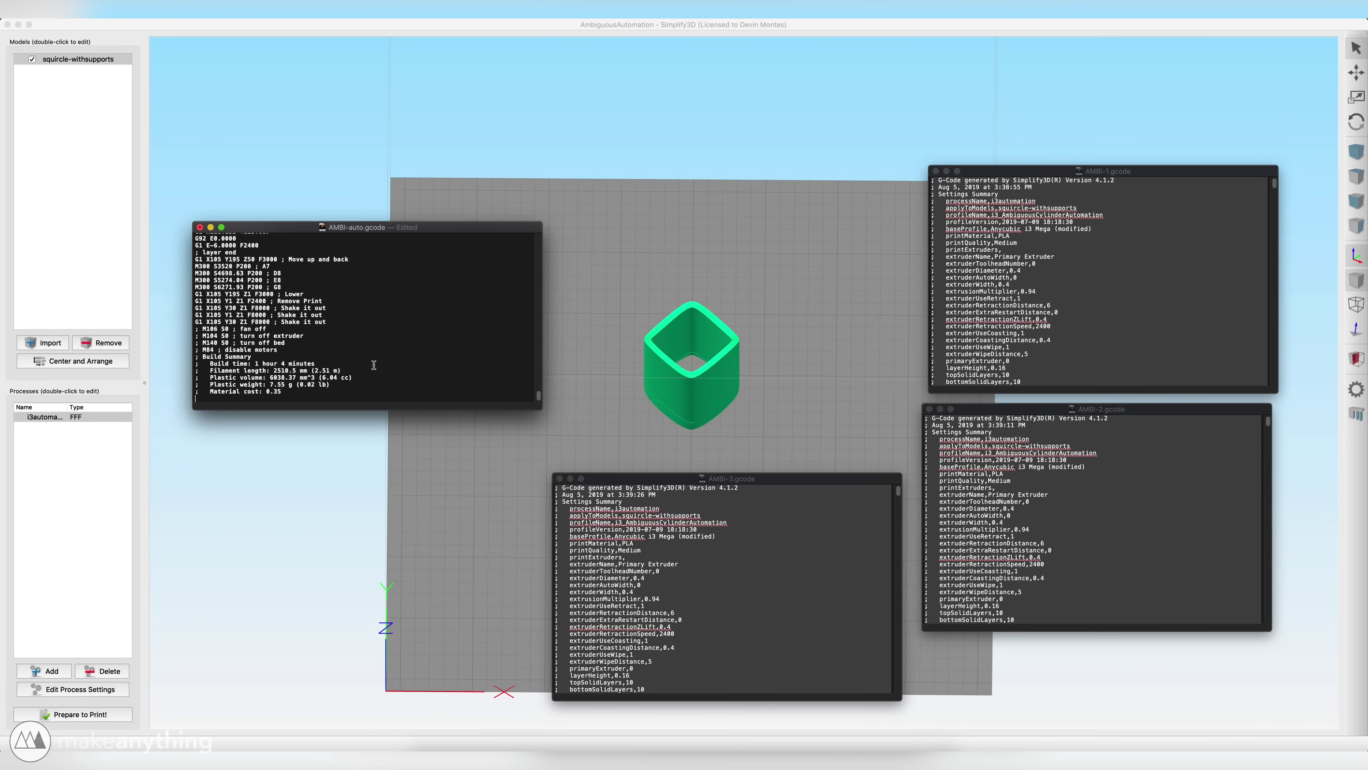
Go to the end of AMBI-auto, where the eject moves and build summary appear.
{"action": "key", "text": "super+a"}
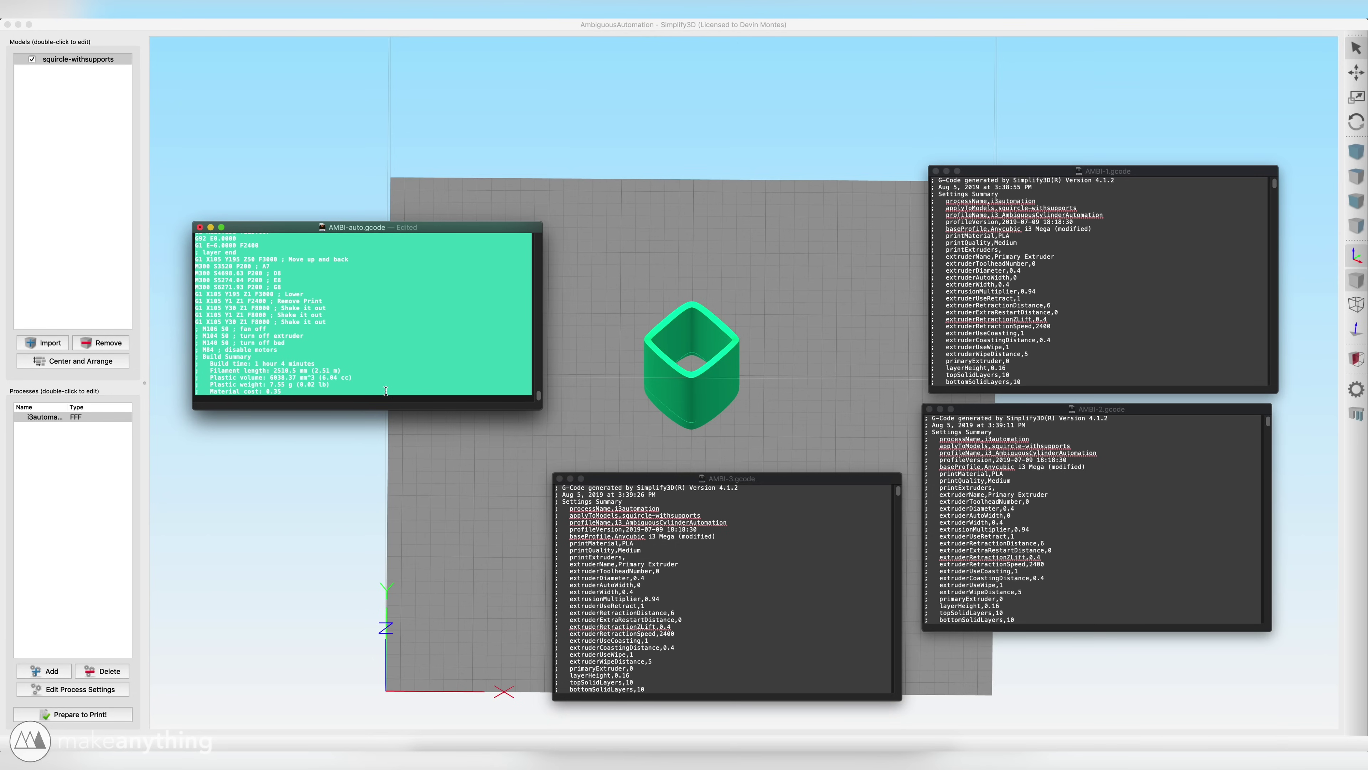
{"action": "left_click", "coordinate": [385, 390]}
{"action": "key", "text": "Return"}
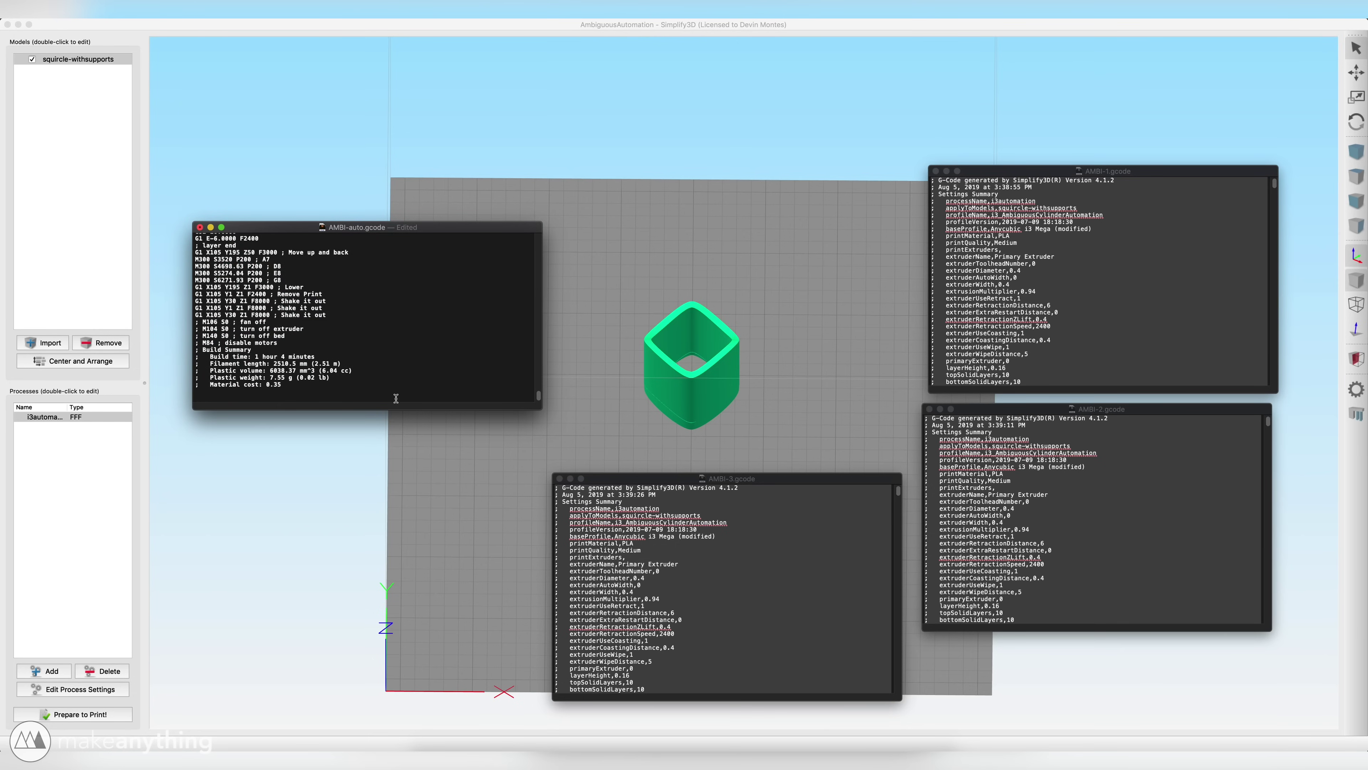
{"action": "scroll", "coordinate": [396, 396], "scroll_direction": "up", "scroll_amount": 1}
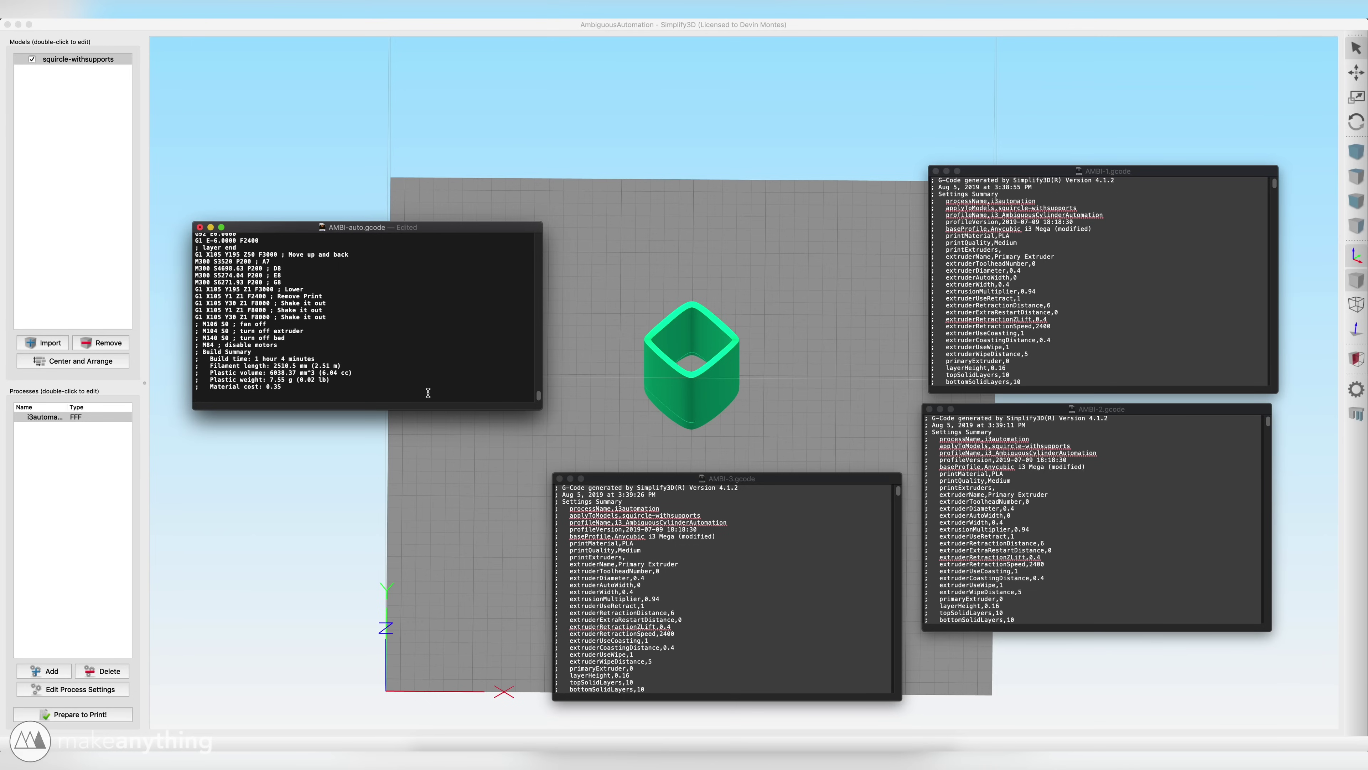
{"action": "scroll", "coordinate": [428, 393], "scroll_direction": "up", "scroll_amount": 1}
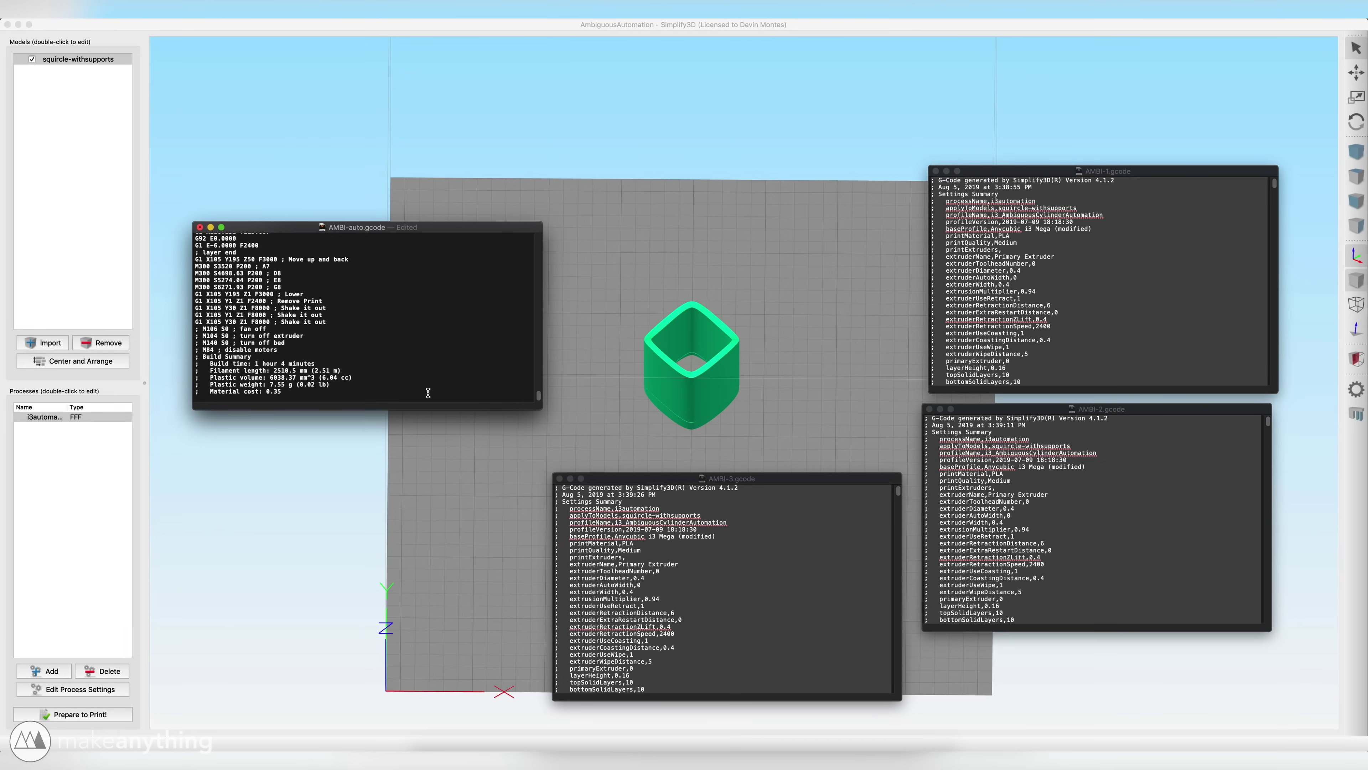
{"action": "scroll", "coordinate": [428, 393], "scroll_direction": "up", "scroll_amount": 2}
{"action": "key", "text": "super+a"}
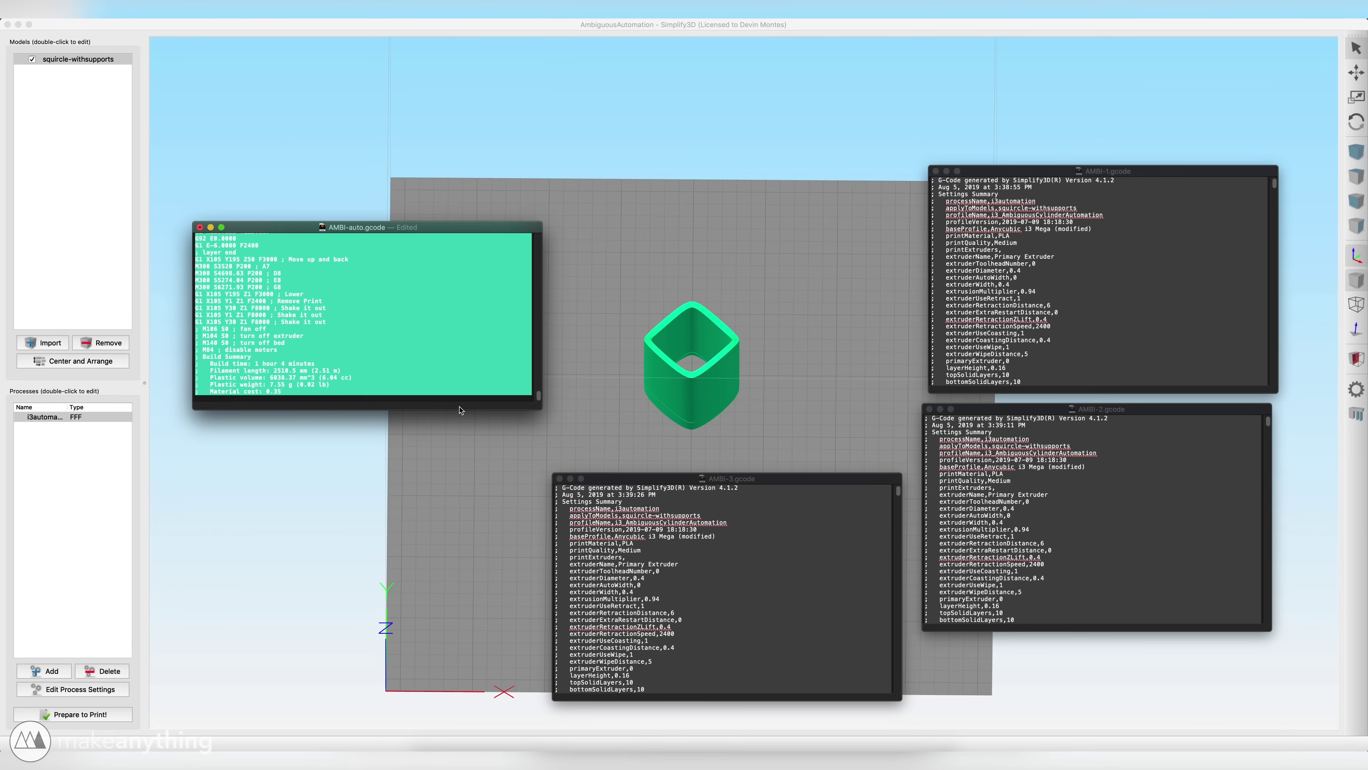
{"action": "left_click", "coordinate": [328, 394]}
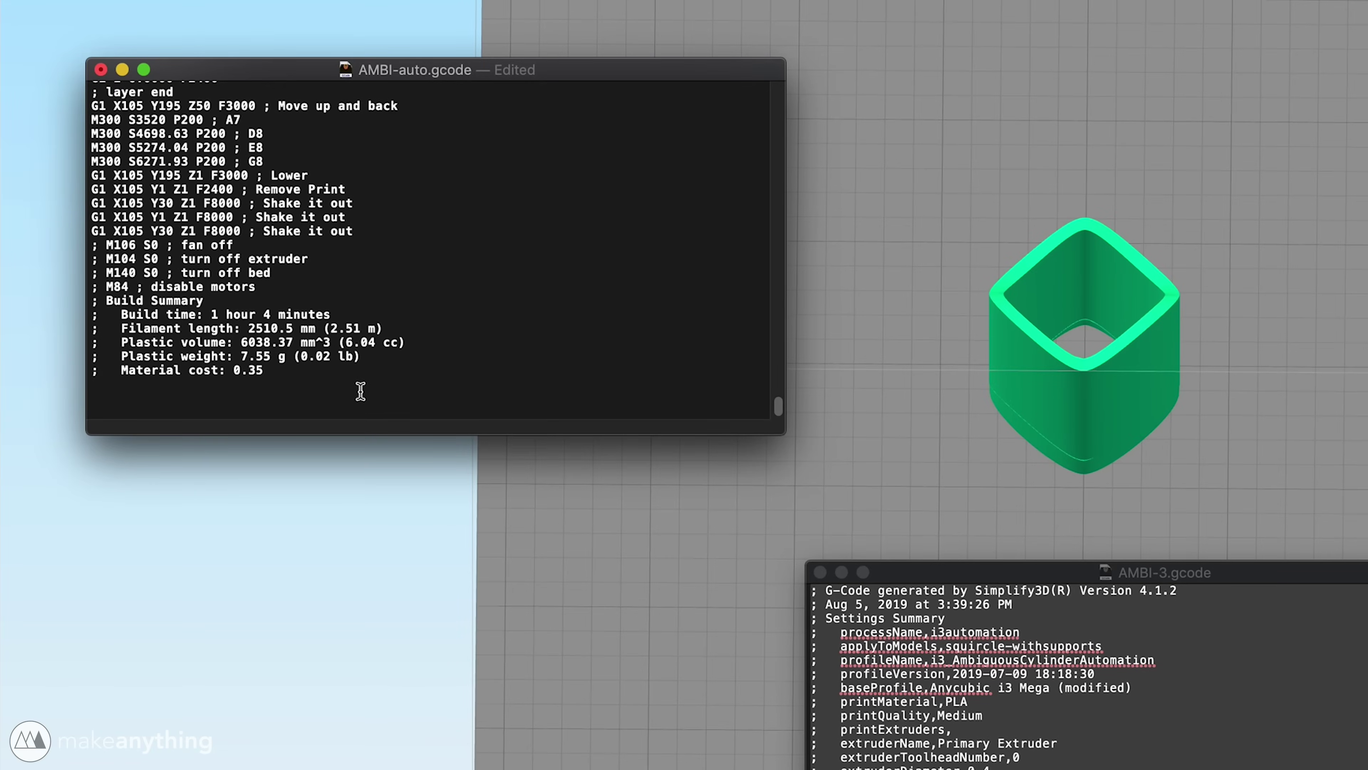
Uncomment the M84, M140, M104 and M106 shutdown lines.
{"action": "scroll", "coordinate": [146, 402], "scroll_direction": "up", "scroll_amount": 1}
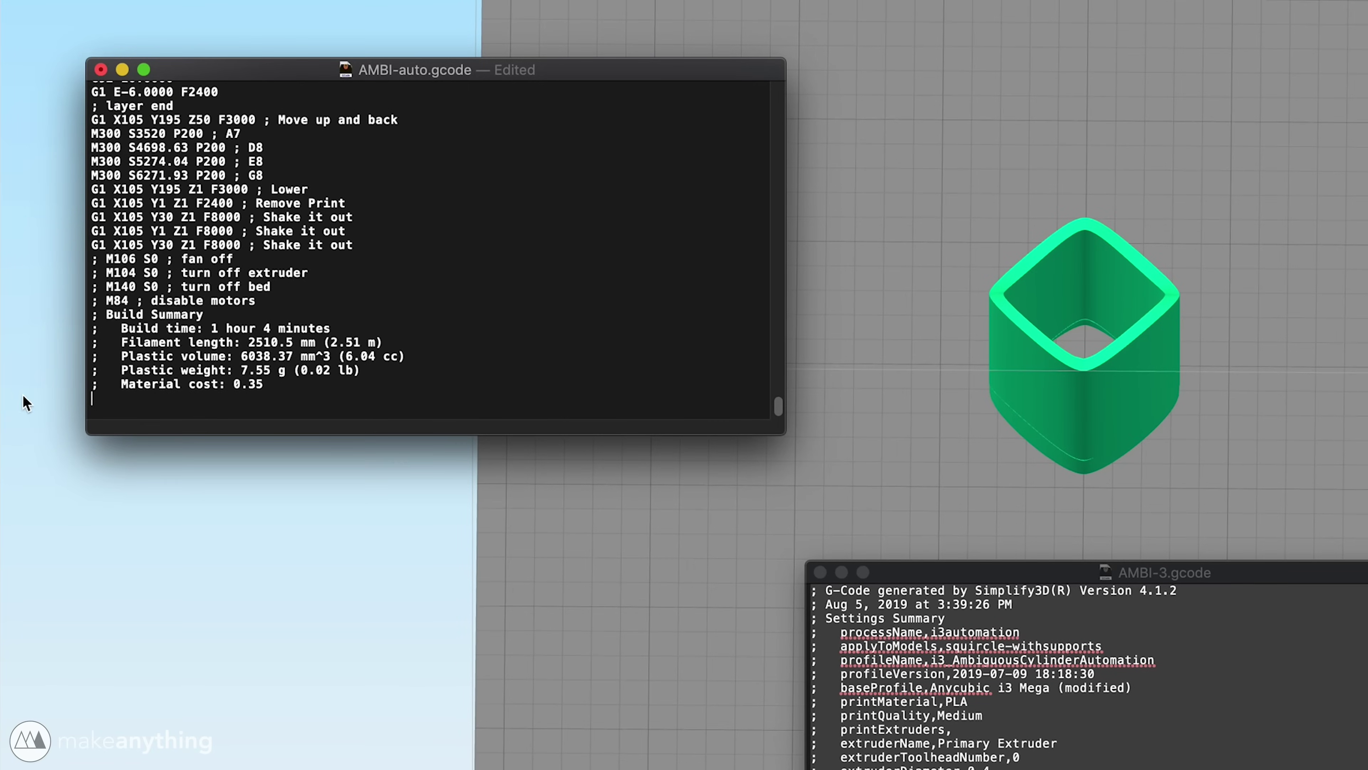
{"action": "left_click", "coordinate": [107, 296]}
{"action": "key", "text": "BackSpace"}
{"action": "key", "text": "BackSpace"}
{"action": "left_click", "coordinate": [107, 287]}
{"action": "key", "text": "BackSpace"}
{"action": "key", "text": "BackSpace"}
{"action": "left_click", "coordinate": [106, 272]}
{"action": "key", "text": "BackSpace"}
{"action": "key", "text": "BackSpace"}
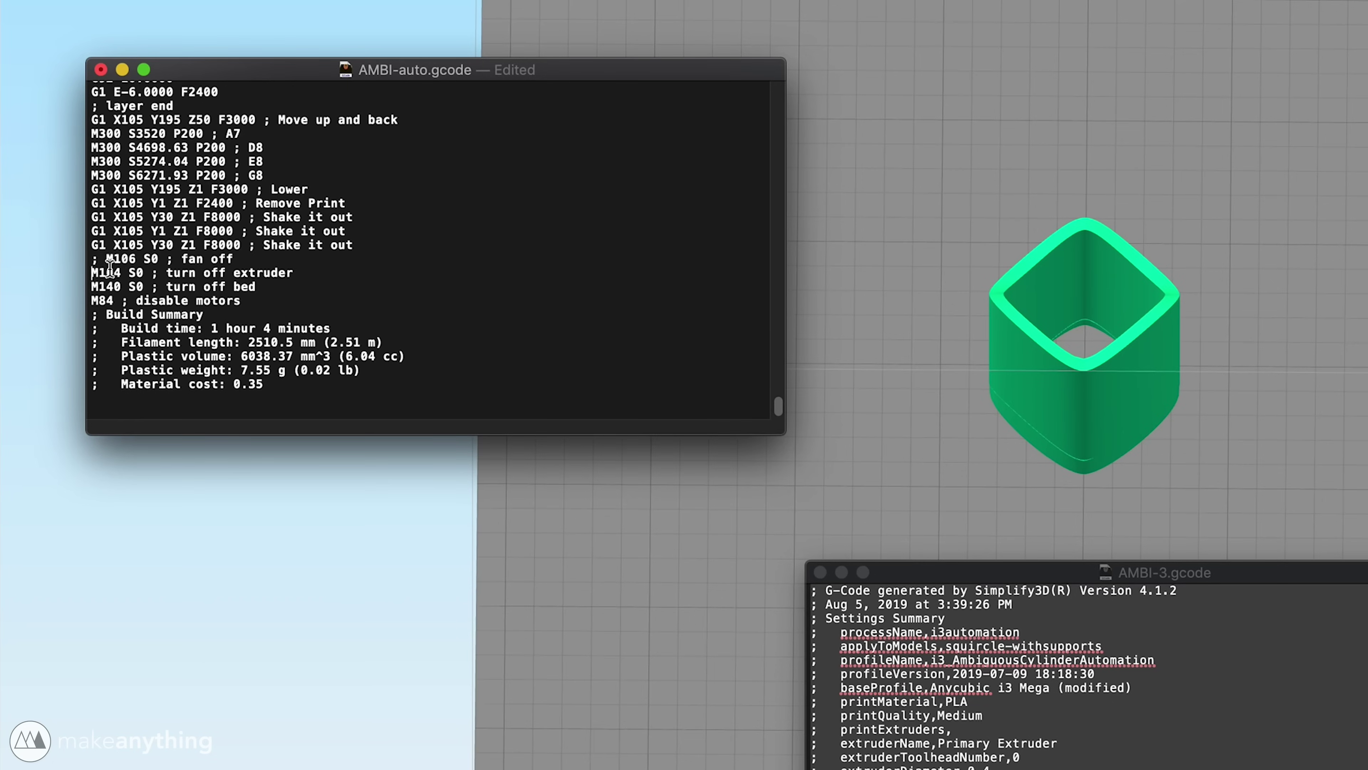
{"action": "left_click", "coordinate": [104, 259]}
{"action": "key", "text": "BackSpace"}
{"action": "key", "text": "BackSpace"}
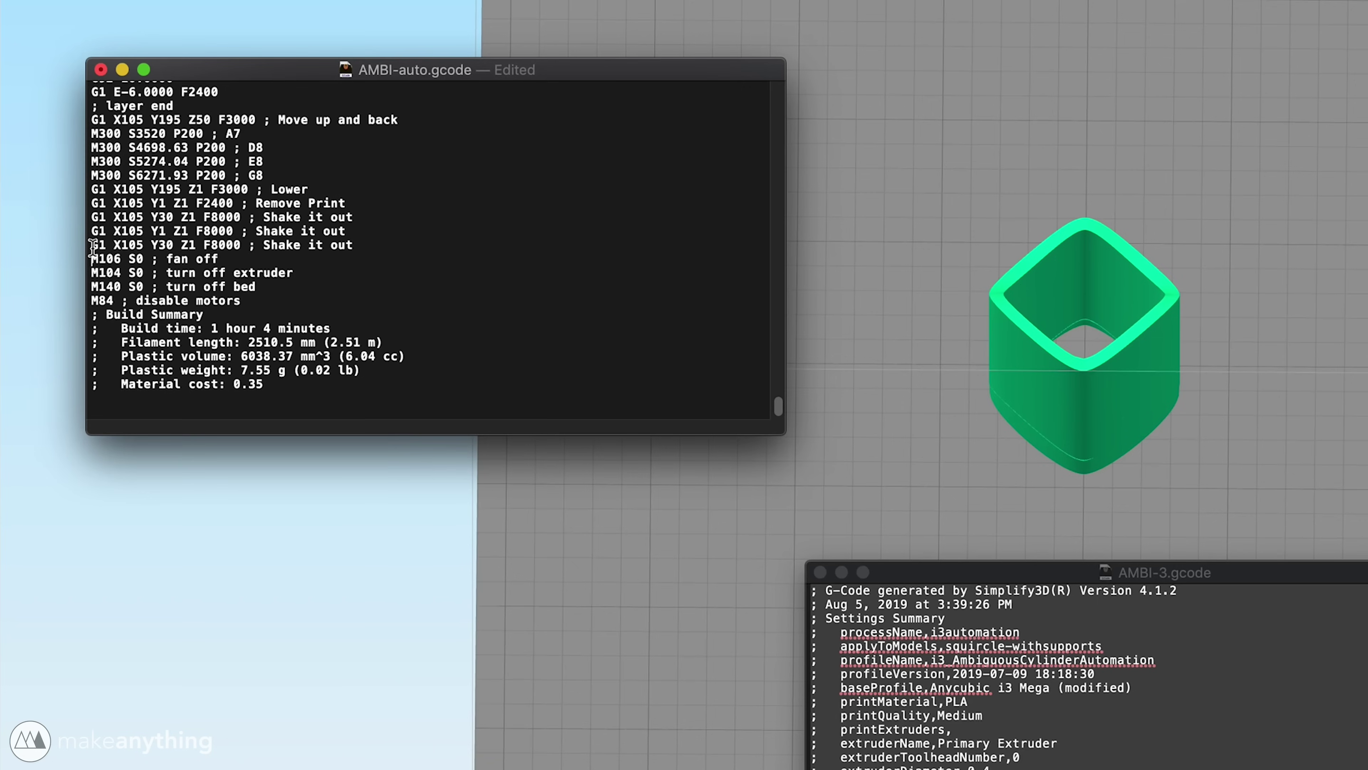
Paste four copies of the four M300 tone lines after the build summary.
{"action": "left_click_drag", "start_coordinate": [263, 175], "coordinate": [91, 130]}
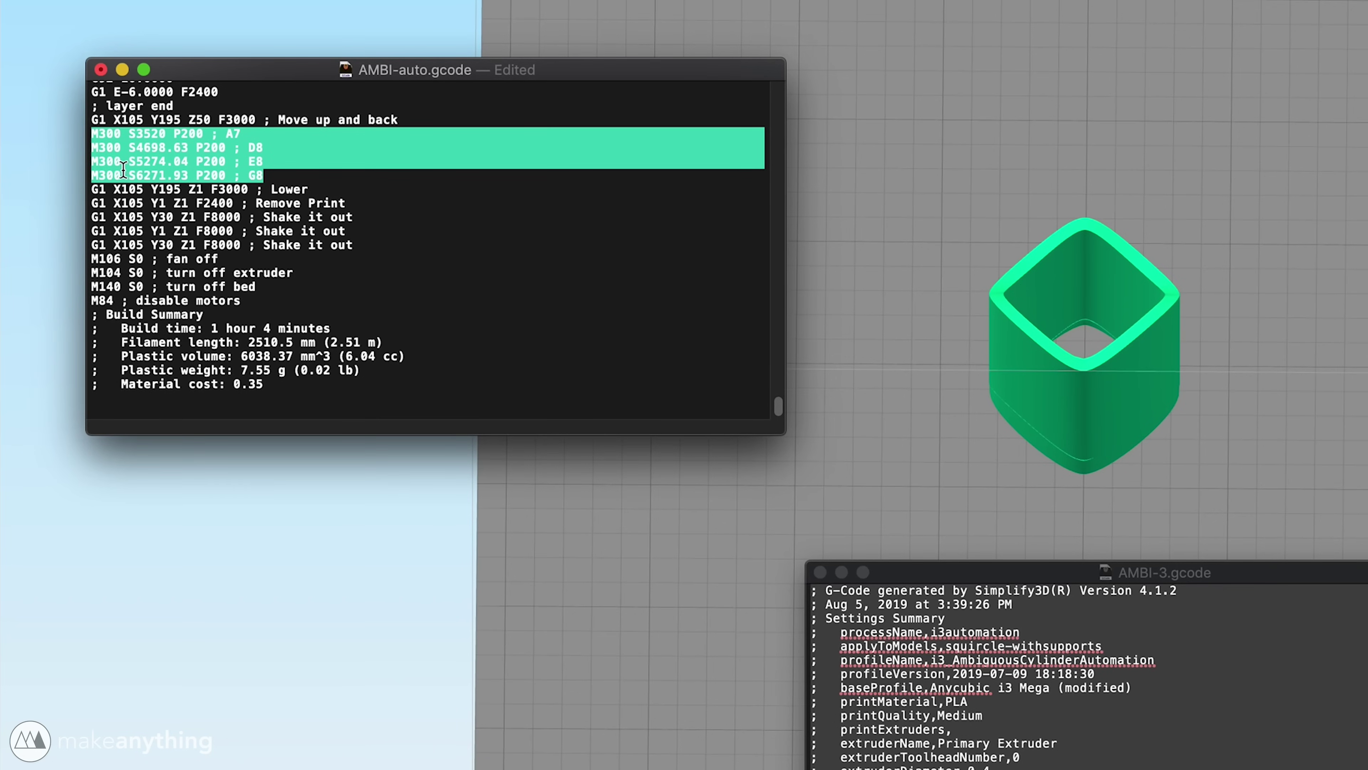
{"action": "left_click", "coordinate": [248, 402]}
{"action": "key", "text": "super+v"}
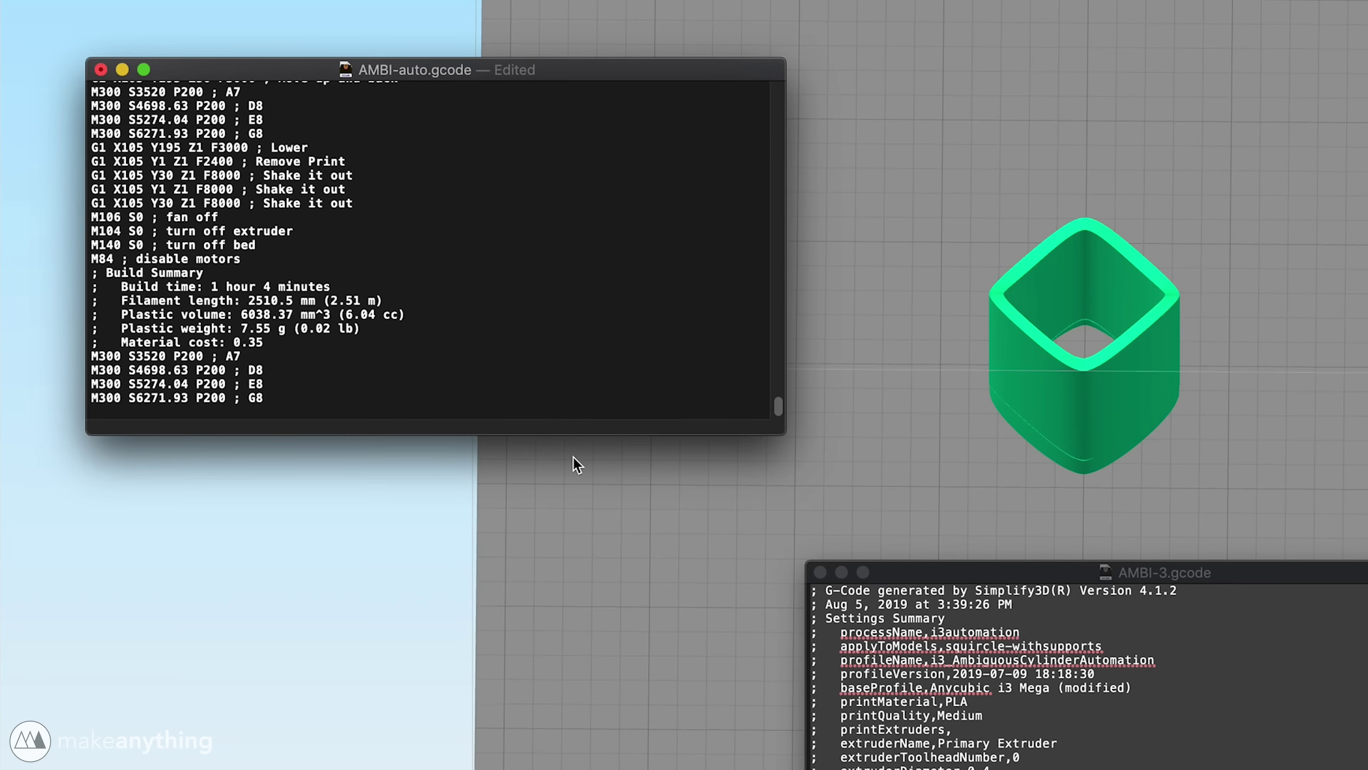
{"action": "key", "text": "Return"}
{"action": "key", "text": "super+v"}
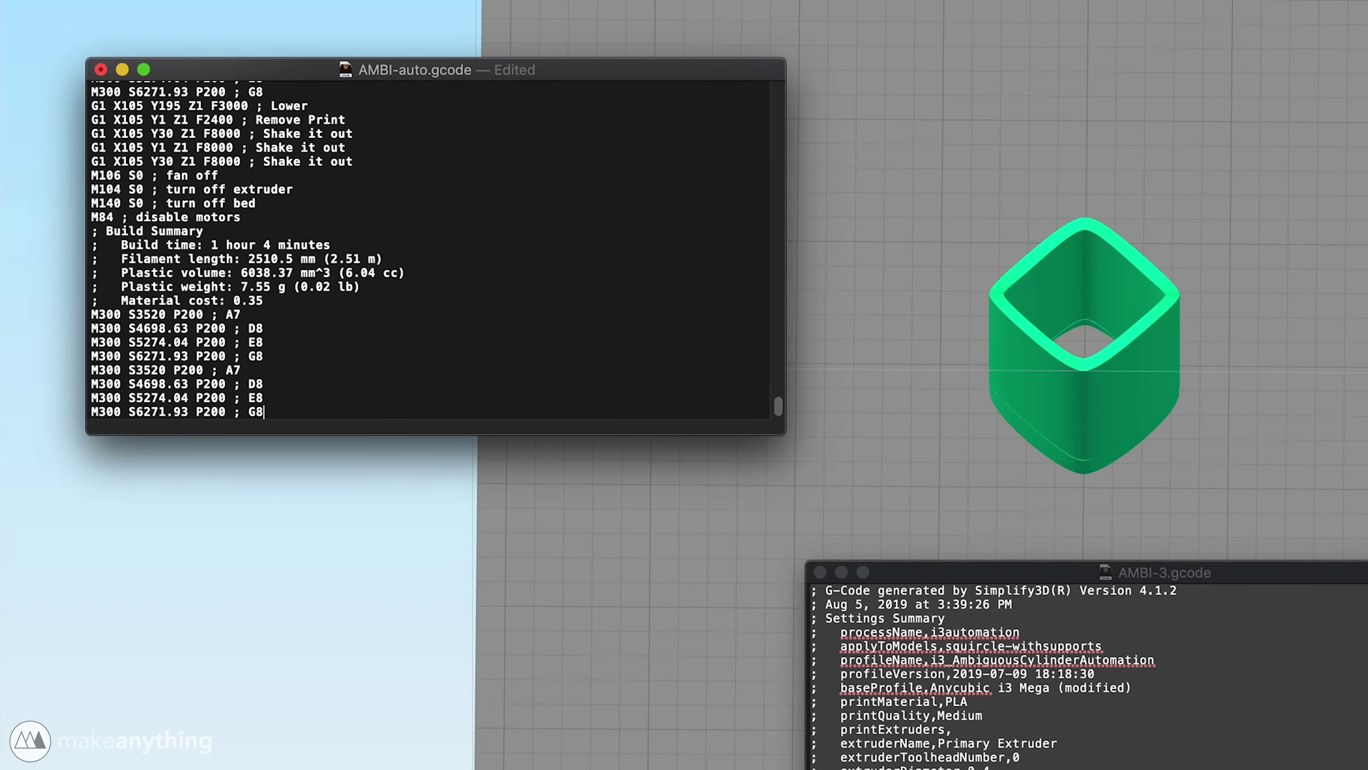
{"action": "key", "text": "Return"}
{"action": "key", "text": "super+v"}
{"action": "key", "text": "Return"}
{"action": "key", "text": "super+v"}
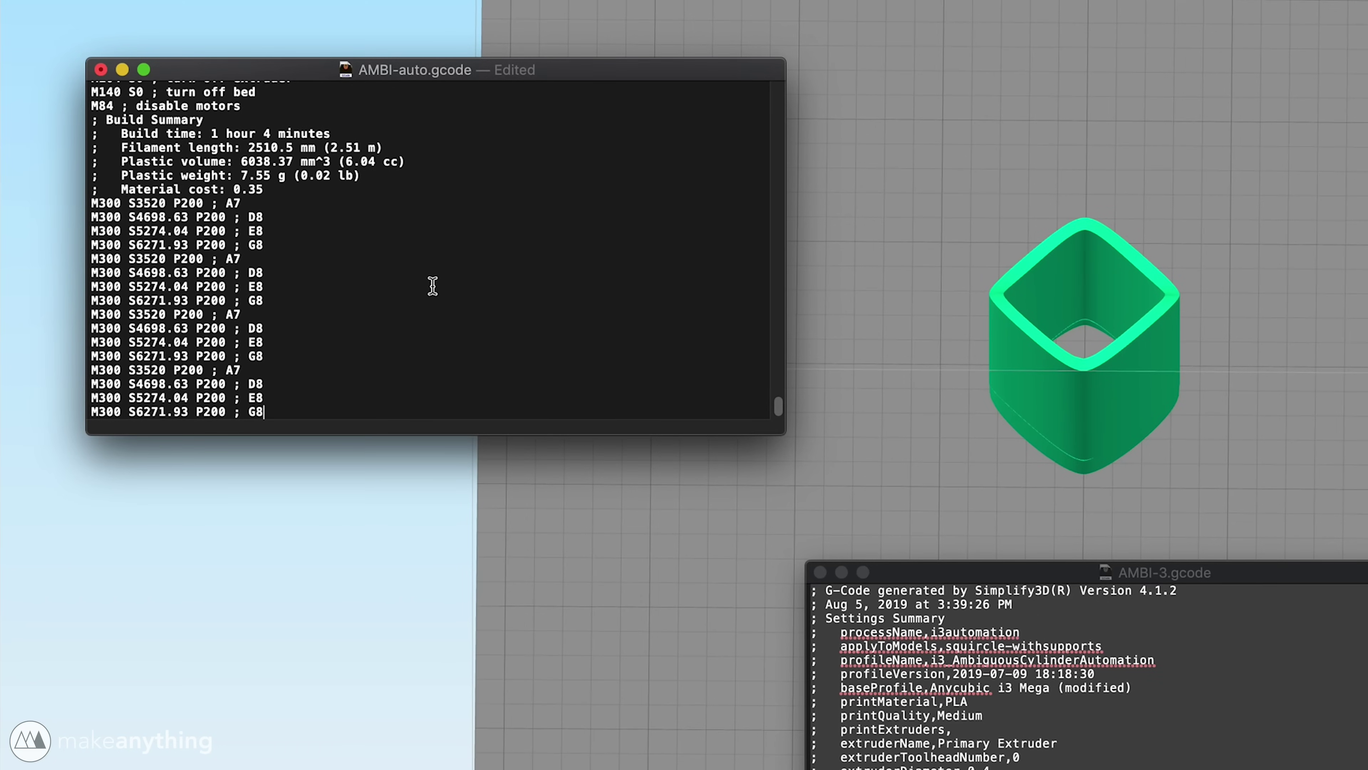
{"action": "scroll", "coordinate": [268, 264], "scroll_direction": "up", "scroll_amount": 15}
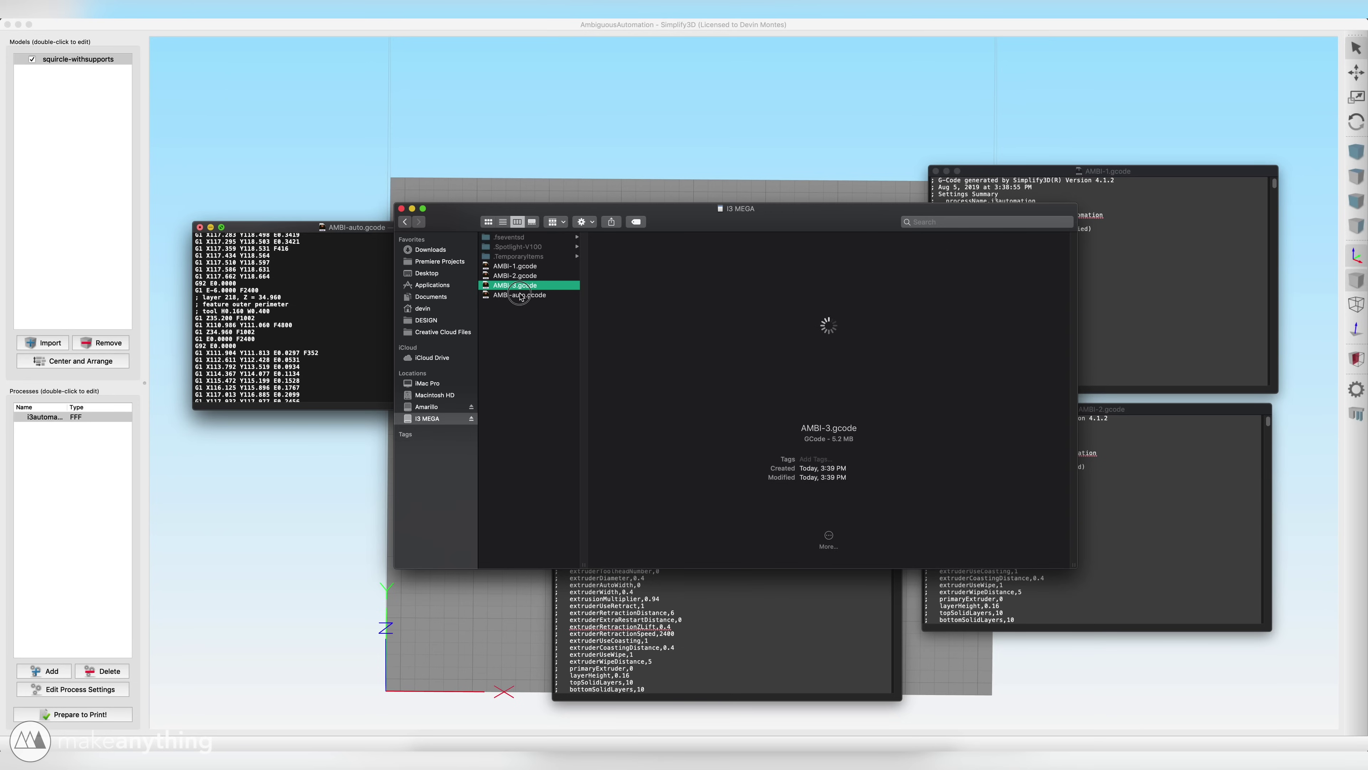
{"action": "key", "text": "Down"}
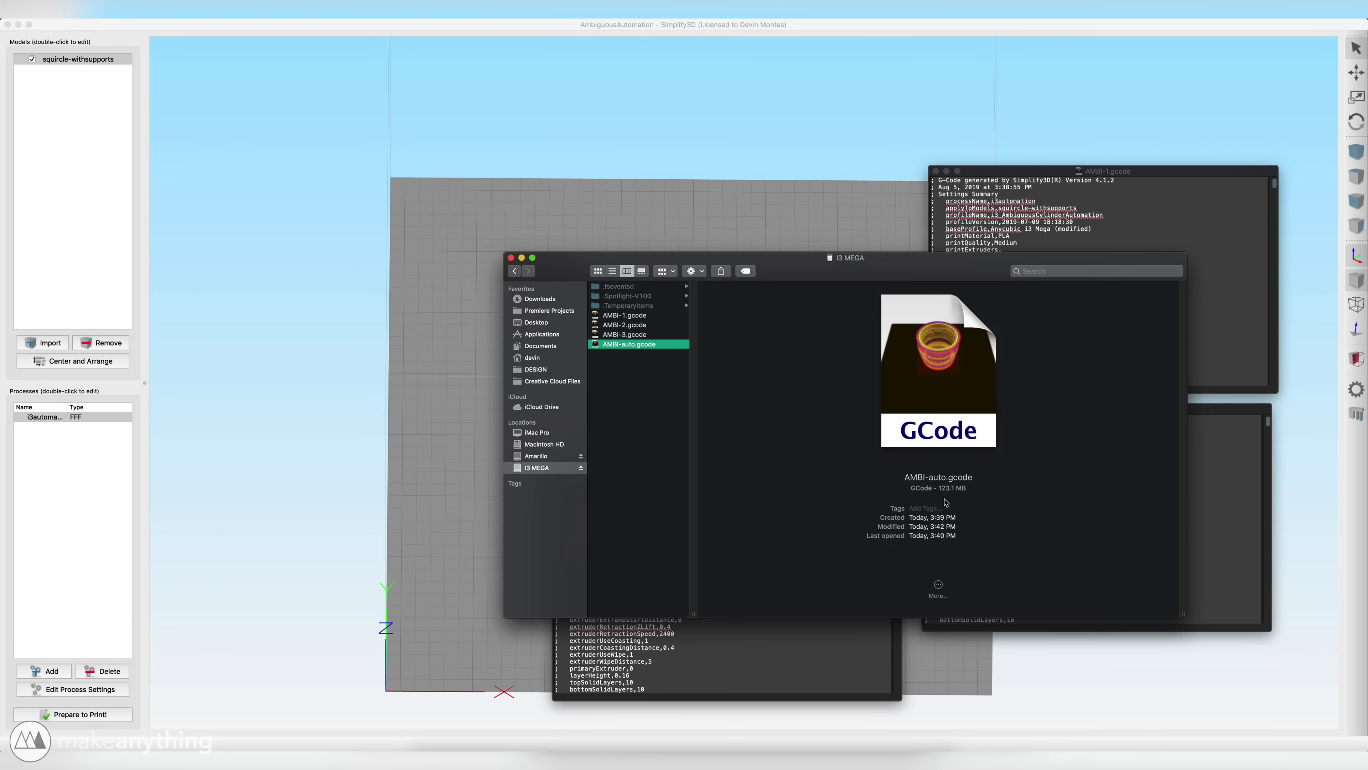
Drag AMBI-auto.gcode from I3 MEGA into Simplify3D to preview three prints over 5327 layers.
{"action": "right_click", "coordinate": [537, 469]}
{"action": "left_click", "coordinate": [534, 519]}
{"action": "left_click_drag", "start_coordinate": [645, 352], "coordinate": [468, 409]}
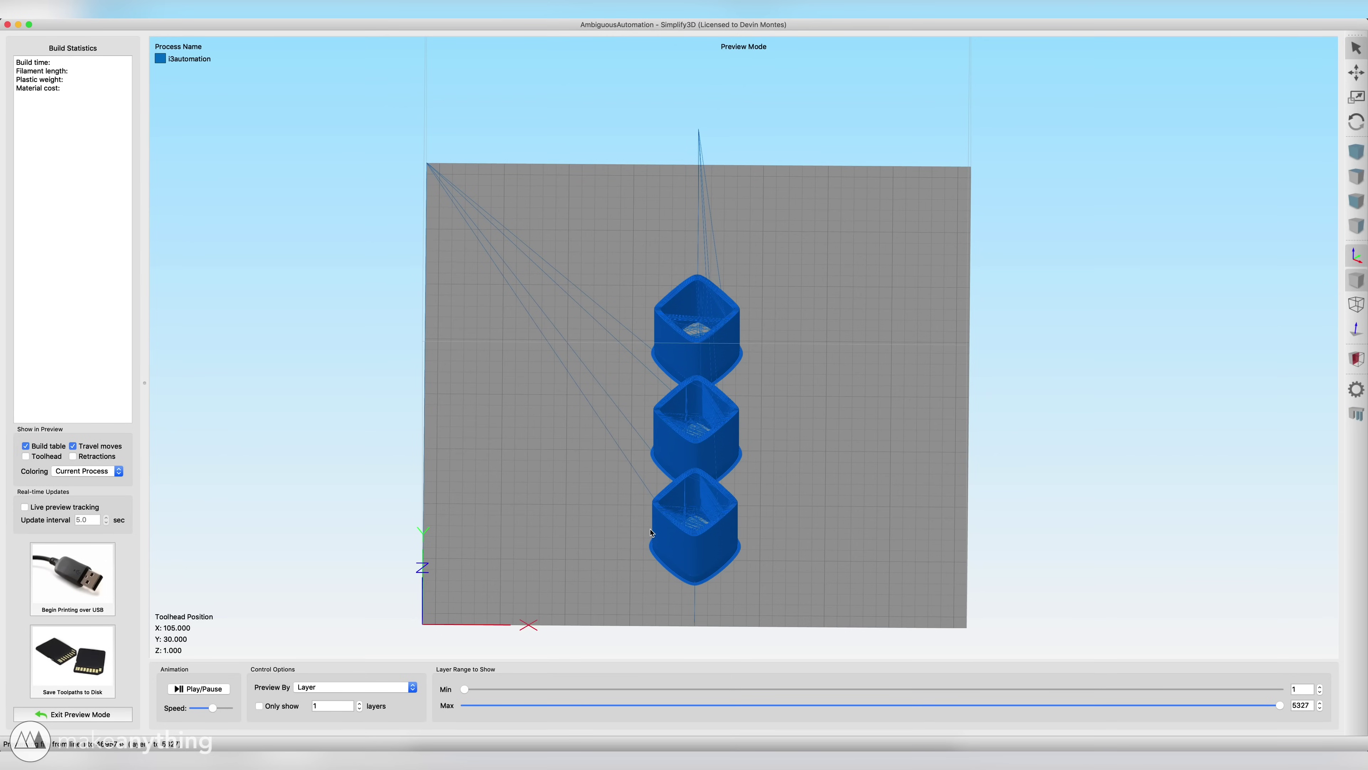
Colour the three cups' toolpaths by active toolhead and hide travel moves in the preview.
{"action": "left_click_drag", "start_coordinate": [820, 600], "coordinate": [622, 525]}
{"action": "left_click_drag", "start_coordinate": [1280, 705], "coordinate": [596, 684]}
{"action": "left_click", "coordinate": [103, 470]}
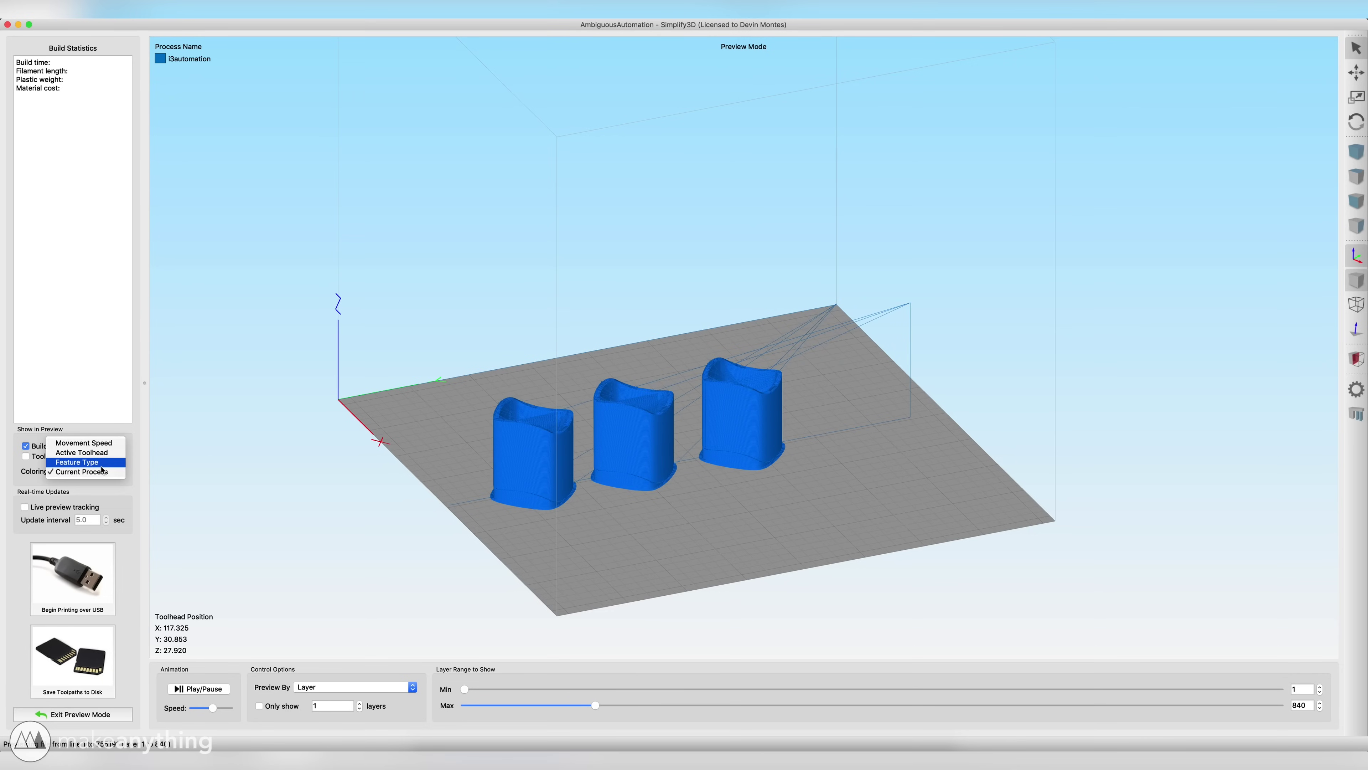
{"action": "left_click", "coordinate": [105, 453]}
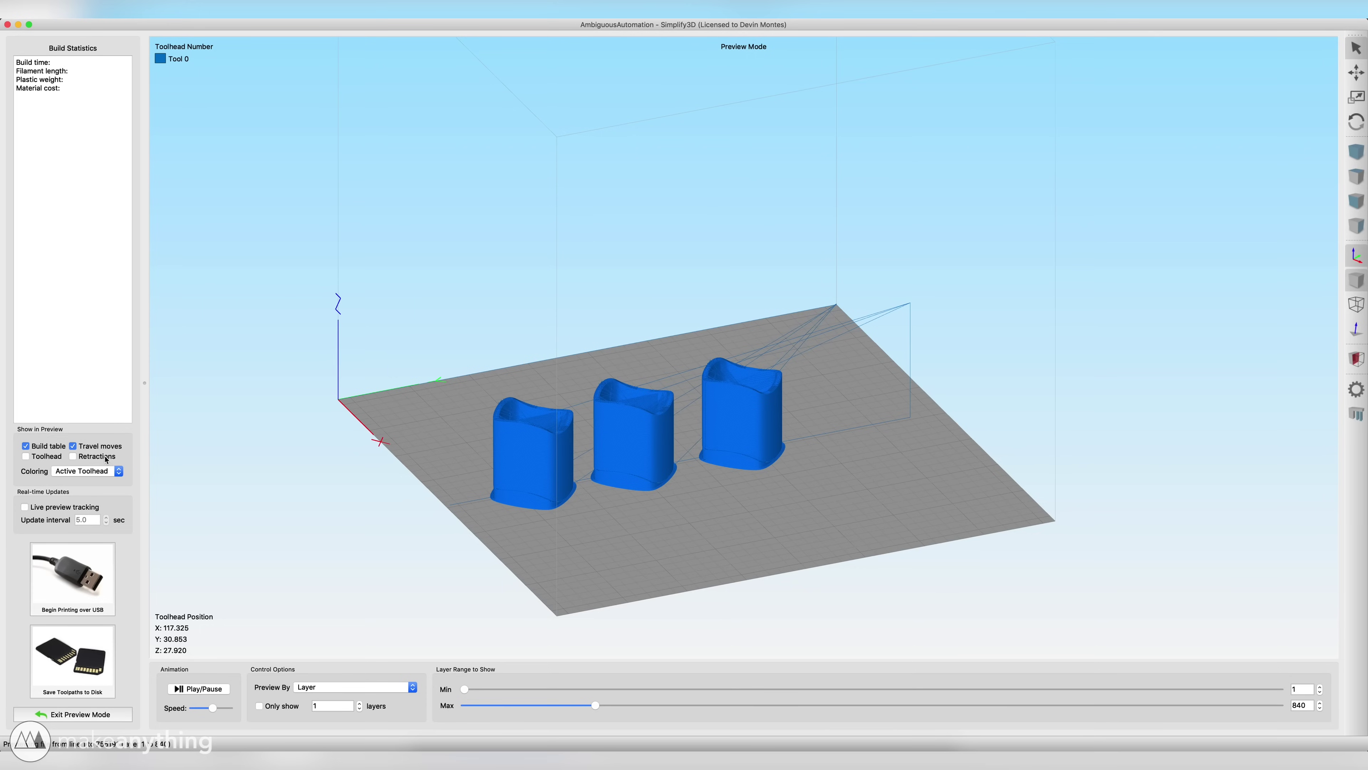
{"action": "left_click", "coordinate": [73, 446]}
Trim the preview down to the first layer, with the Max layer slider at 1.
{"action": "left_click_drag", "start_coordinate": [595, 705], "coordinate": [553, 695]}
{"action": "left_click_drag", "start_coordinate": [701, 622], "coordinate": [744, 671]}
{"action": "left_click_drag", "start_coordinate": [553, 705], "coordinate": [402, 706]}
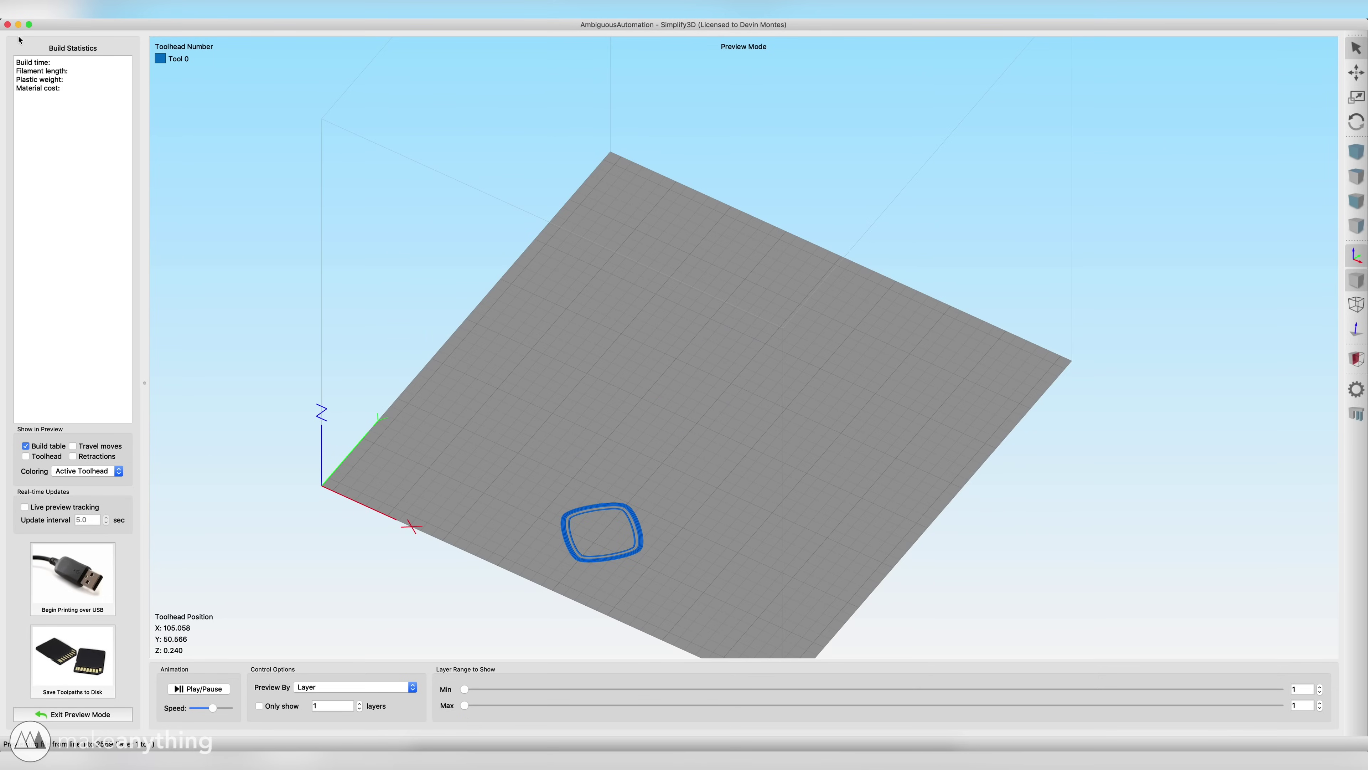
{"action": "key", "text": "super+Tab"}
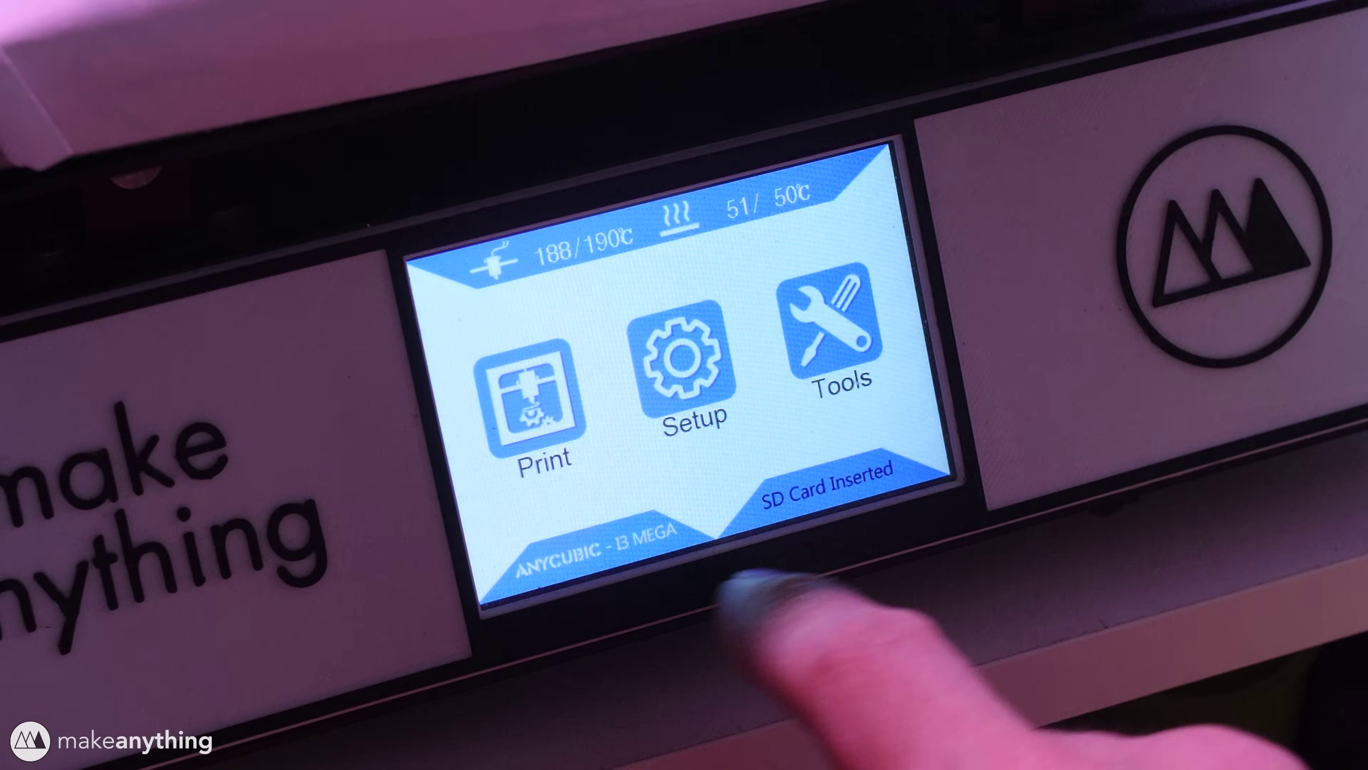
Select AMBI-auto.gcode from the touchscreen's Print file list and start printing it.
{"action": "left_click", "coordinate": [512, 388]}
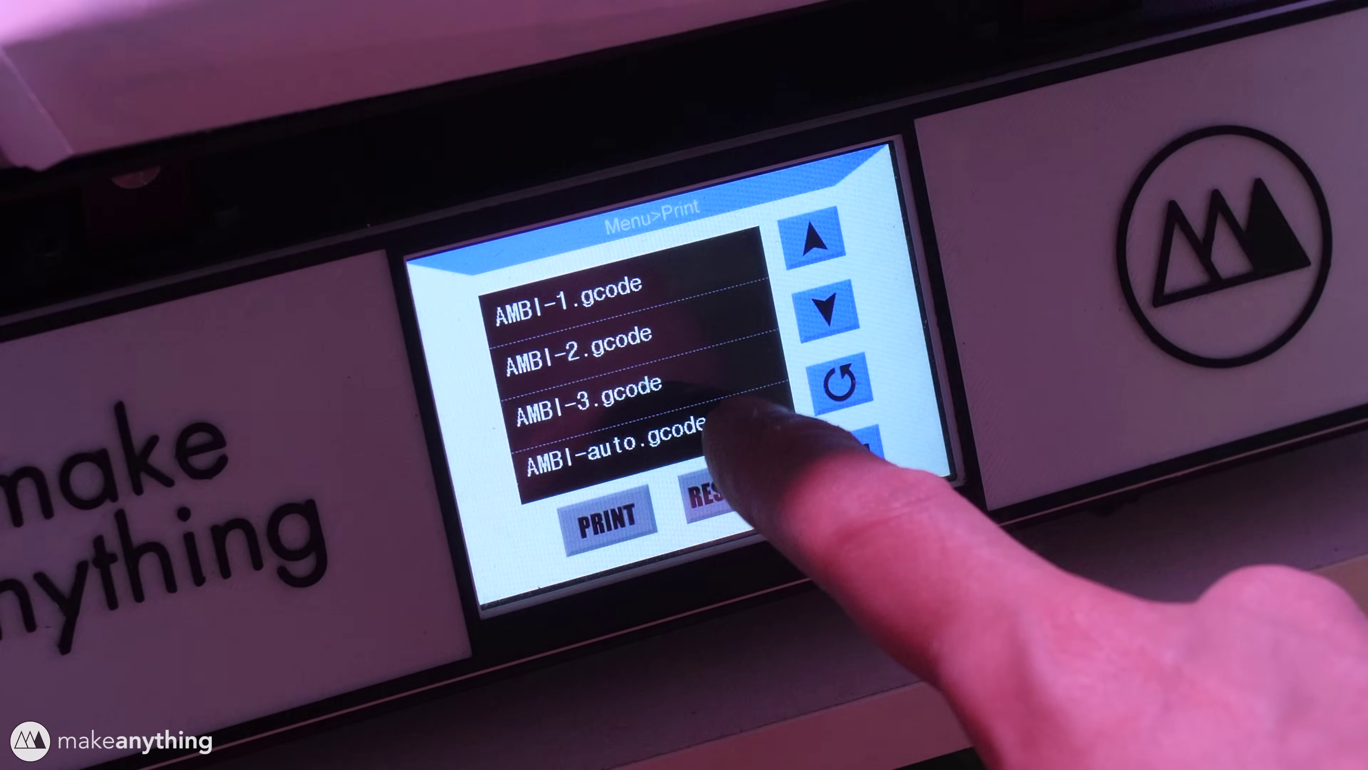
{"action": "left_click", "coordinate": [743, 437]}
{"action": "left_click", "coordinate": [607, 520]}
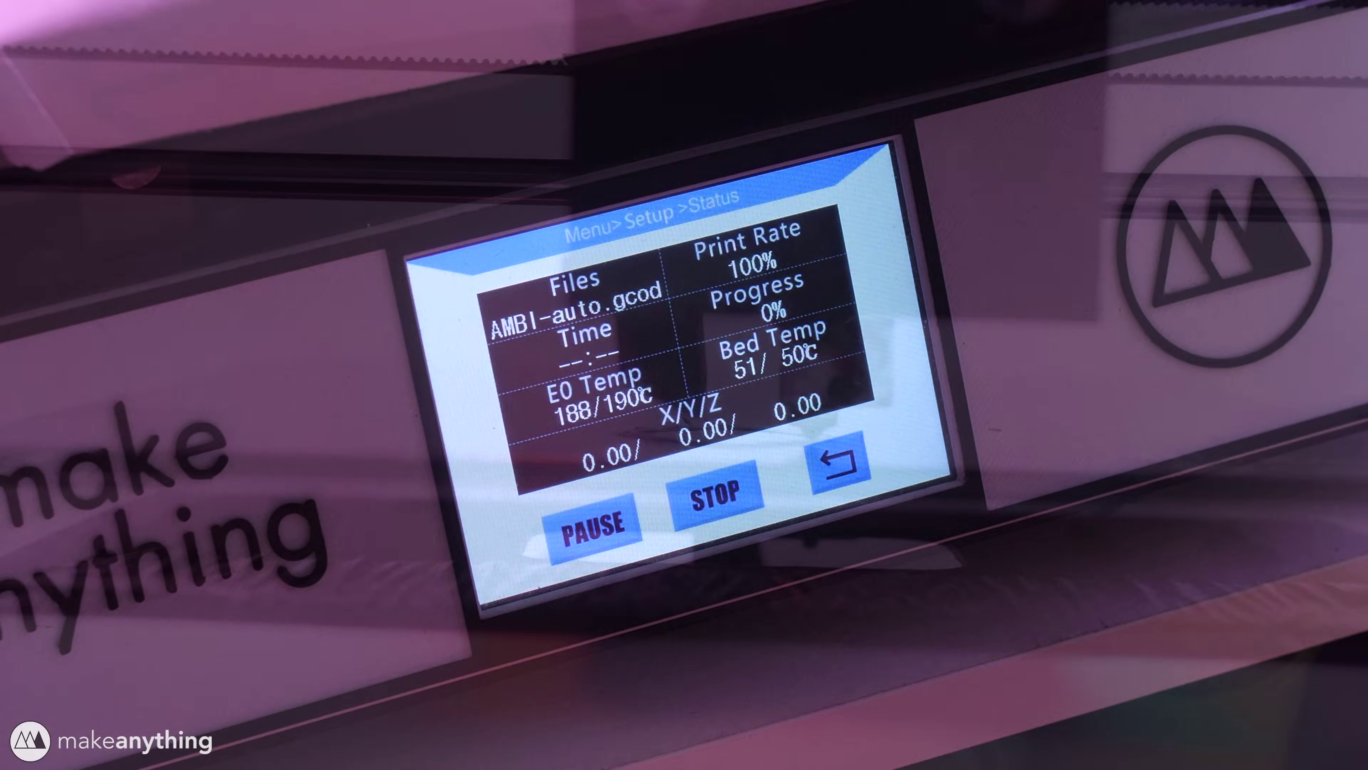